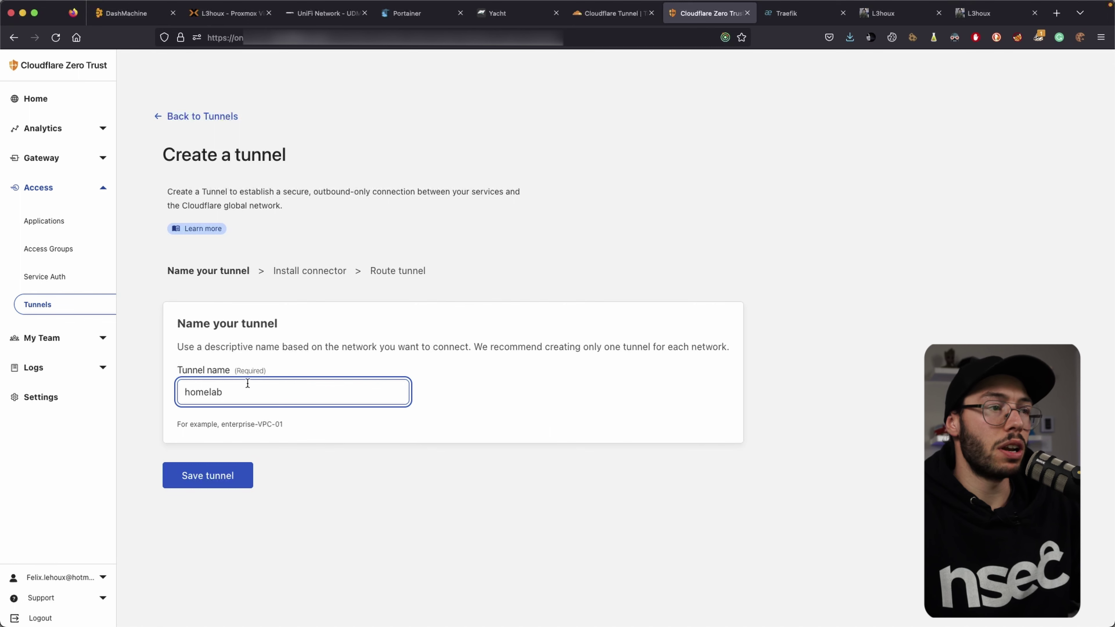
Save the homelab tunnel and copy its Docker connector install command.
{"action": "left_click", "coordinate": [215, 474]}
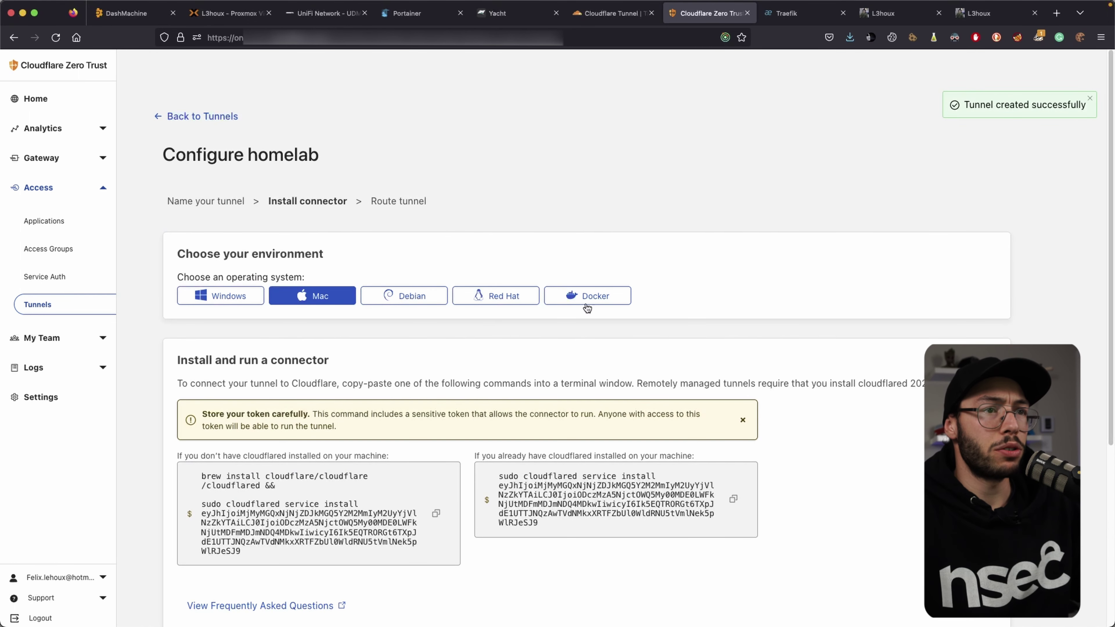
{"action": "left_click", "coordinate": [587, 307]}
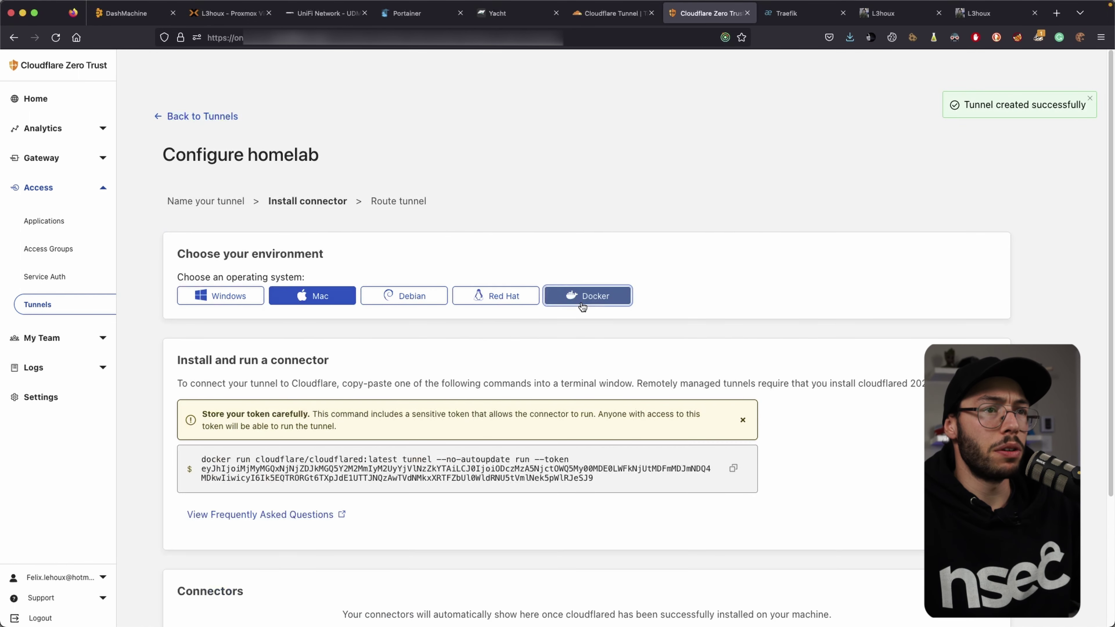
{"action": "scroll", "coordinate": [832, 291], "scroll_direction": "down", "scroll_amount": 2}
{"action": "left_click", "coordinate": [734, 424]}
In the terminal, connect to the proxmox-dmz server with ssh proxmox-dmz.
{"action": "key", "text": "super+Tab"}
{"action": "type", "text": "ssh proxmox-dmz"}
{"action": "key", "text": "Return"}
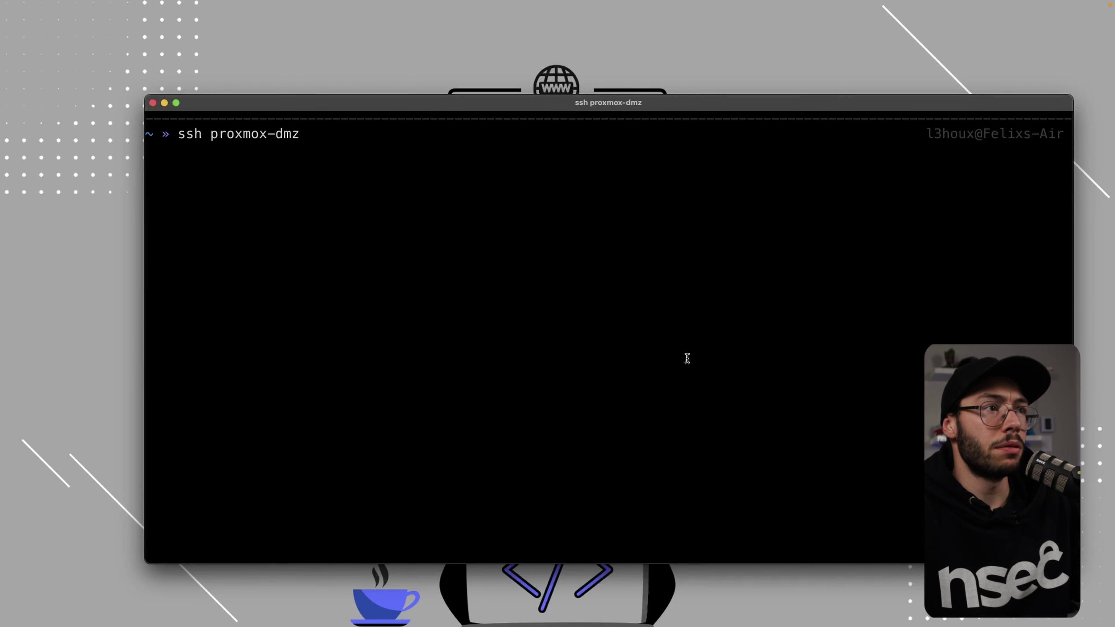
Clear the screen and run the pasted cloudflared docker run command with -d added for detached mode.
{"action": "type", "text": "clear"}
{"action": "key", "text": "Return"}
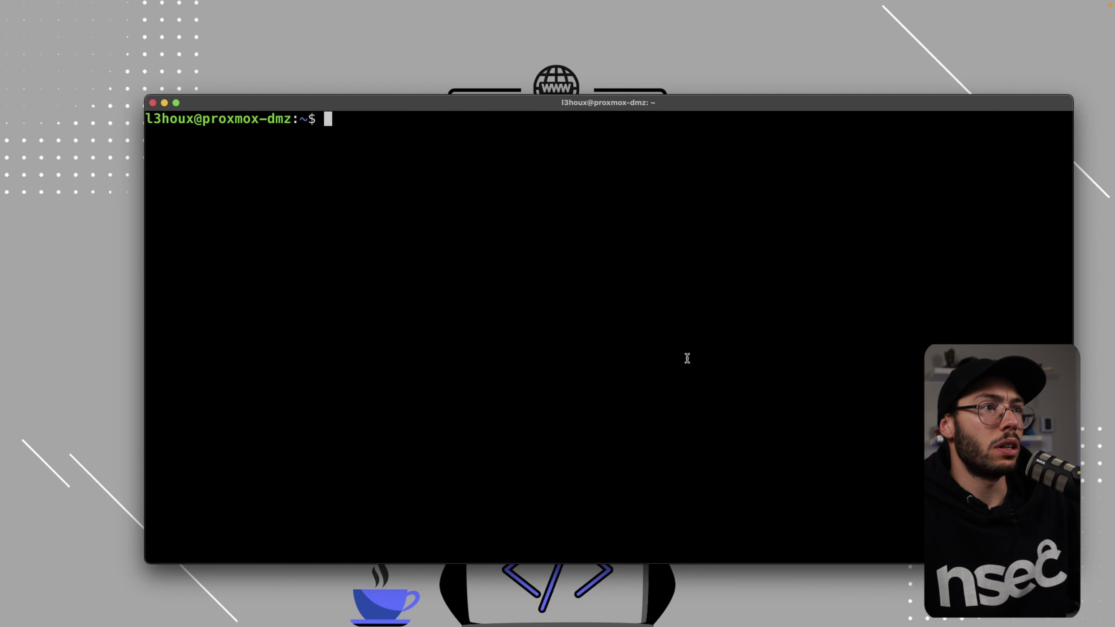
{"action": "key", "text": "super+v"}
{"action": "key", "text": "alt+Left"}
{"action": "key", "text": "alt+Left"}
{"action": "key", "text": "alt+Left"}
{"action": "key", "text": "alt+Left"}
{"action": "key", "text": "alt+Left"}
{"action": "key", "text": "alt+Left"}
{"action": "key", "text": "alt+Left"}
{"action": "key", "text": "alt+Left"}
{"action": "key", "text": "alt+Left"}
{"action": "key", "text": "alt+Left"}
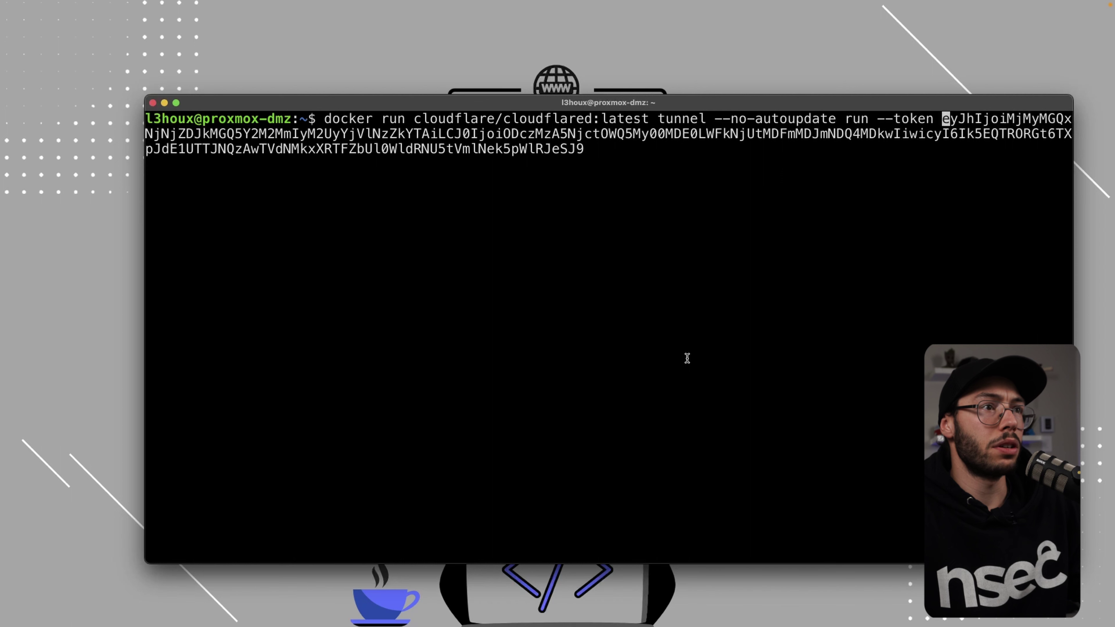
{"action": "key", "text": "alt+Right"}
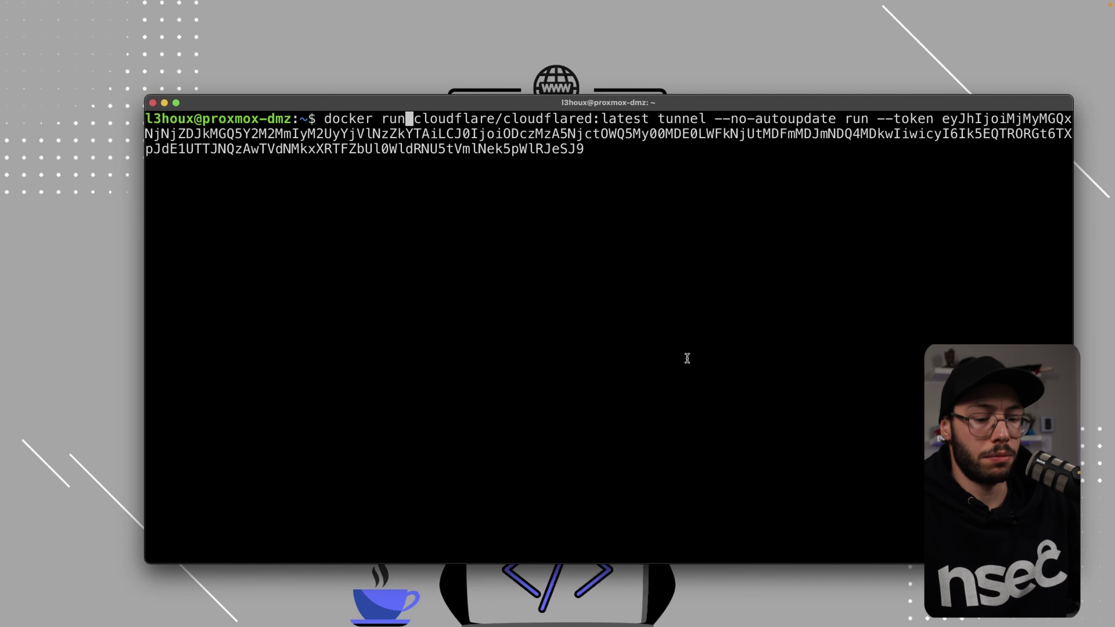
{"action": "type", "text": "-d"}
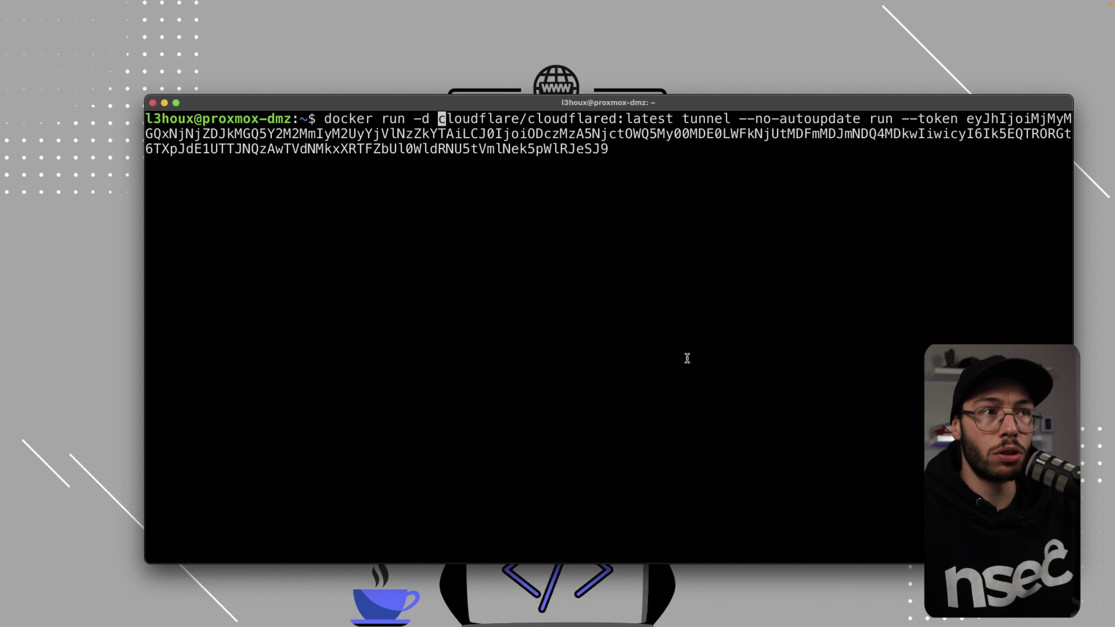
{"action": "key", "text": "alt+Right"}
{"action": "key", "text": "alt+Right"}
{"action": "key", "text": "alt+Right"}
{"action": "key", "text": "alt+Right"}
{"action": "key", "text": "alt+Right"}
{"action": "key", "text": "alt+Right"}
{"action": "key", "text": "alt+Right"}
{"action": "key", "text": "alt+Right"}
{"action": "key", "text": "alt+Right"}
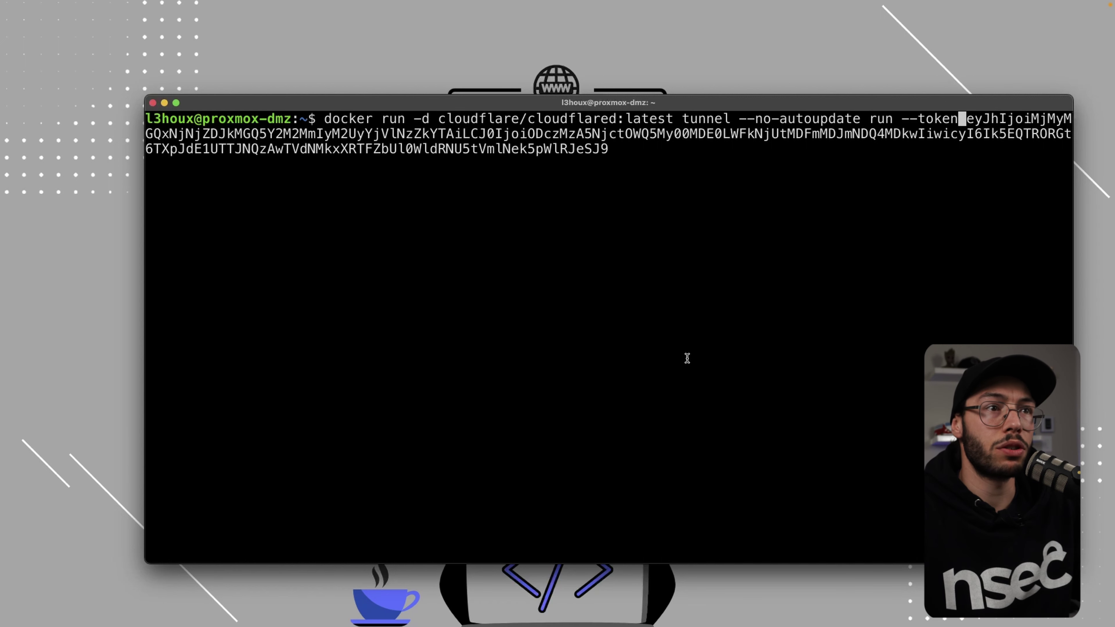
{"action": "key", "text": "Return"}
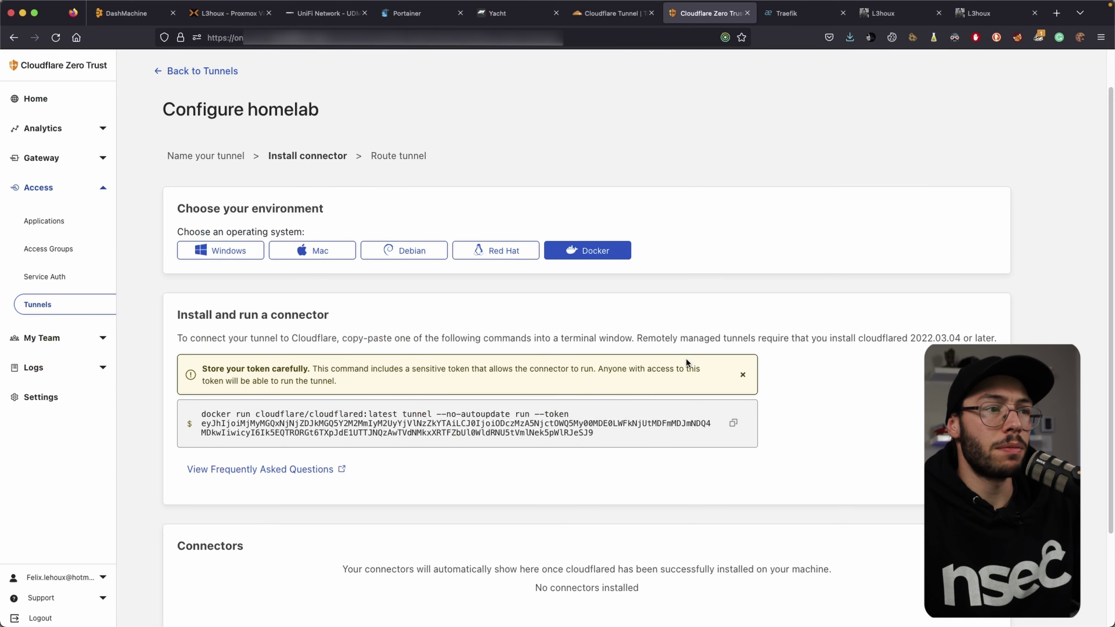
Continue to the route step and set the public hostname to yacht on l3houx.com.
{"action": "scroll", "coordinate": [687, 358], "scroll_direction": "down", "scroll_amount": 3}
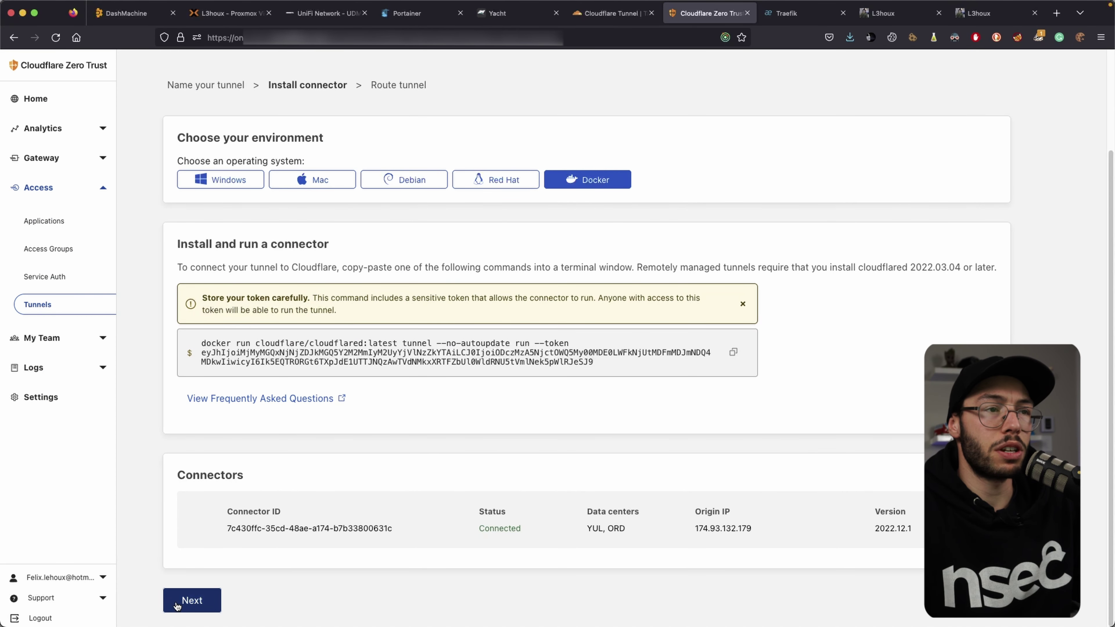
{"action": "left_click", "coordinate": [186, 604]}
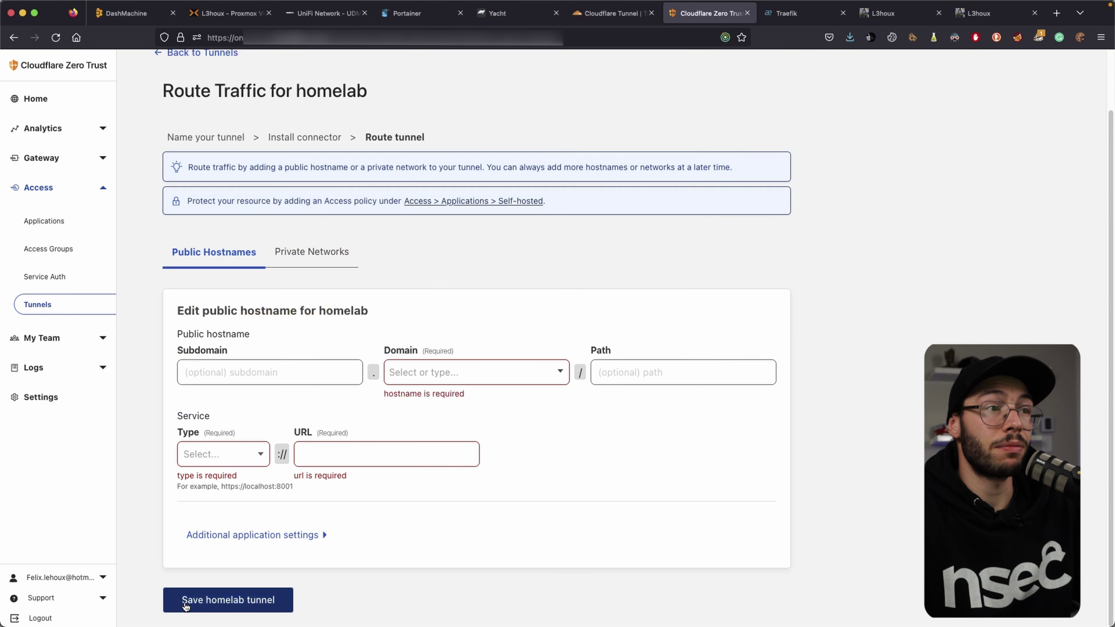
{"action": "left_click", "coordinate": [232, 377]}
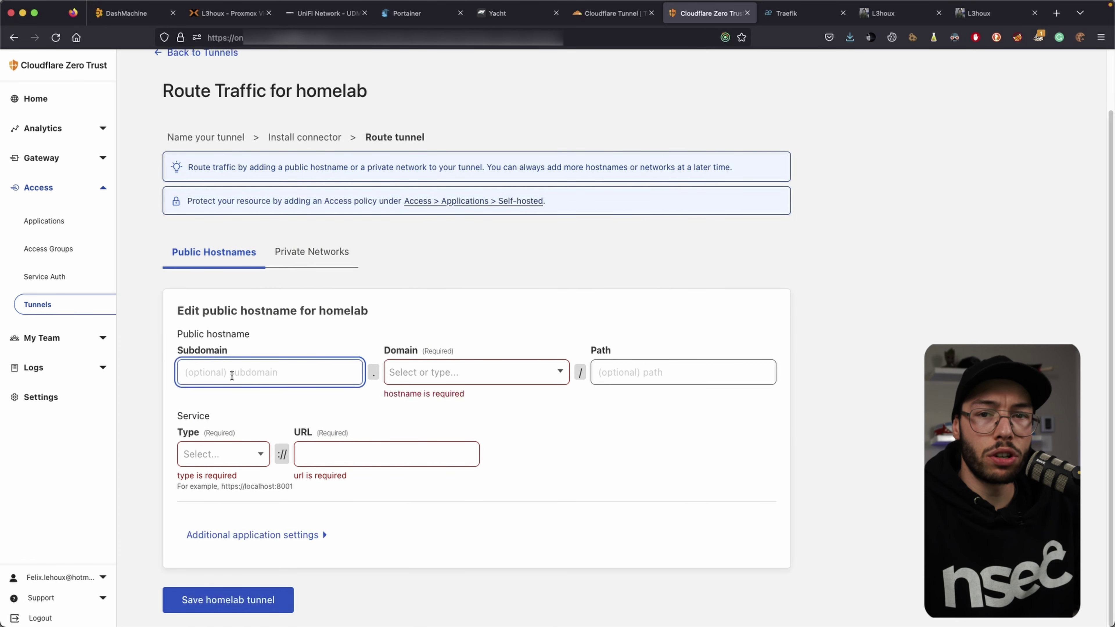
{"action": "type", "text": "yacht"}
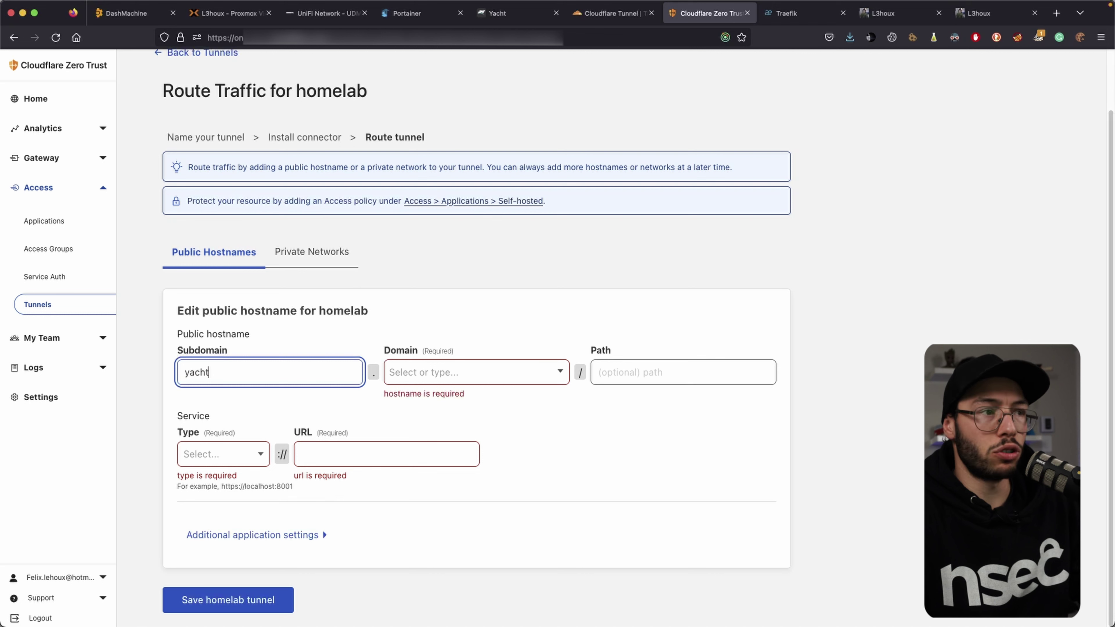
{"action": "left_click", "coordinate": [483, 374]}
{"action": "left_click", "coordinate": [444, 400]}
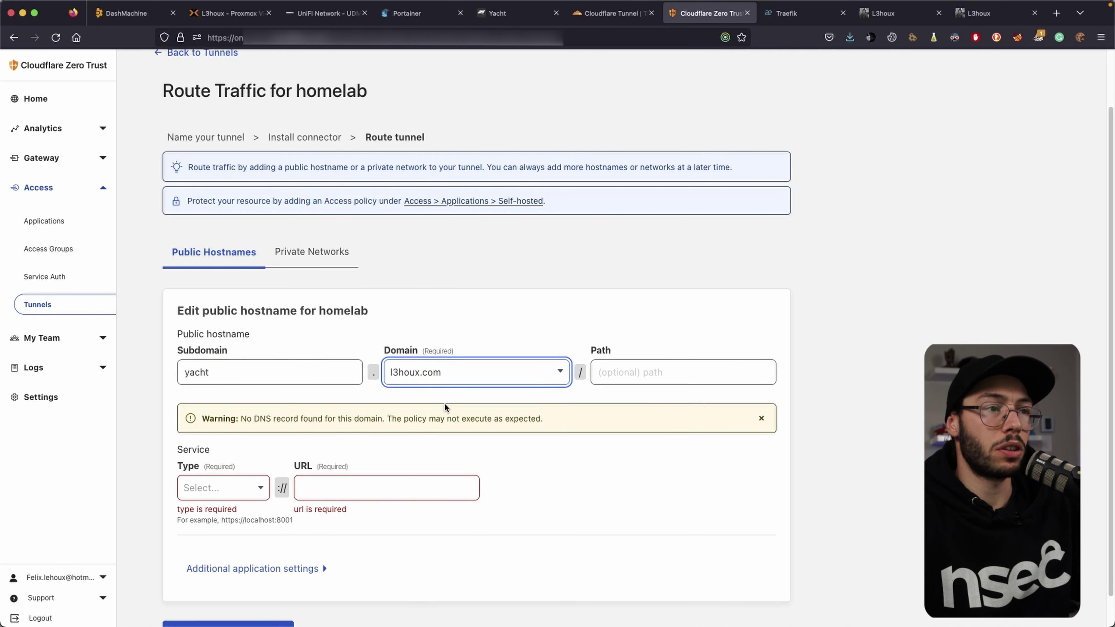
Point the service to HTTP 192.168.69.116:8000, checking Yacht's address in the Traefik router list.
{"action": "left_click", "coordinate": [259, 488]}
{"action": "left_click", "coordinate": [237, 515]}
{"action": "left_click", "coordinate": [369, 489]}
{"action": "type", "text": "192.168"}
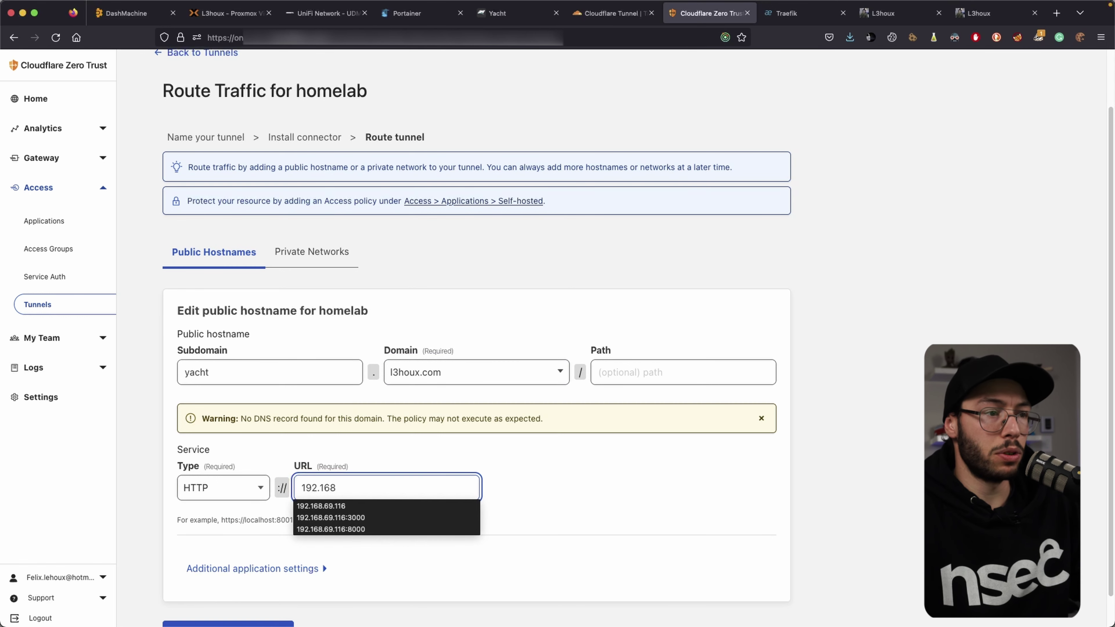
{"action": "left_click", "coordinate": [372, 529]}
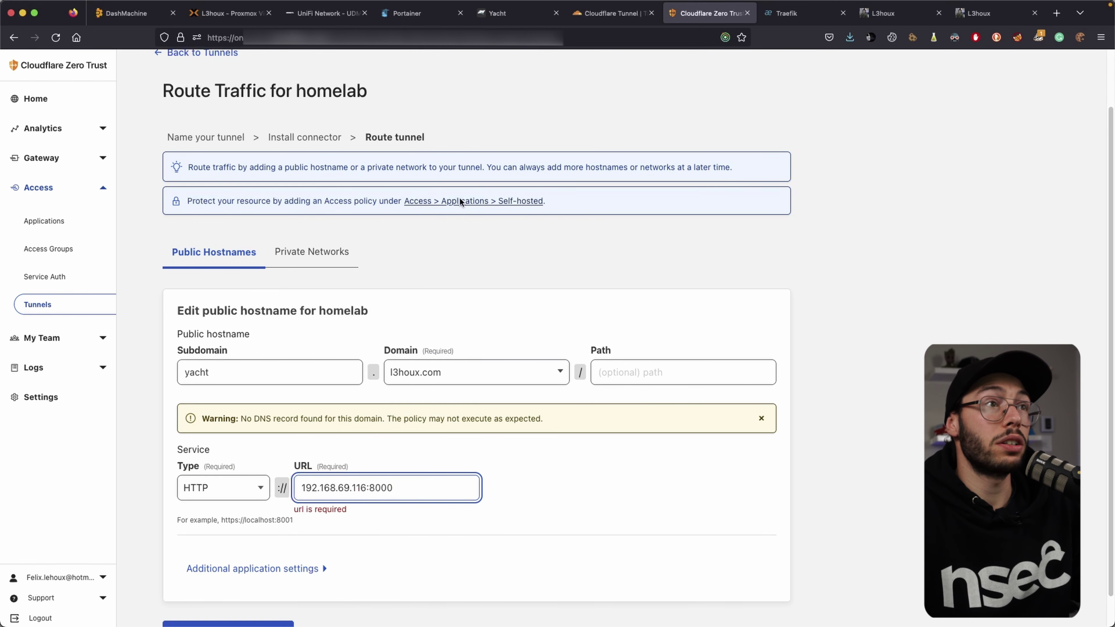
{"action": "left_click", "coordinate": [791, 13]}
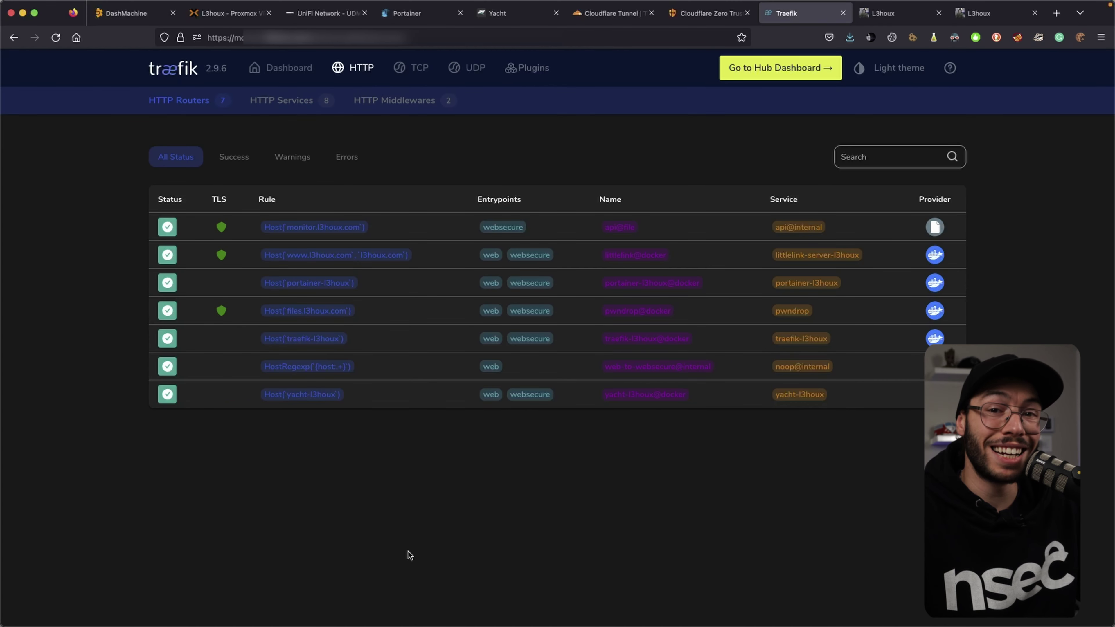
{"action": "key", "text": "ctrl+shift+Tab"}
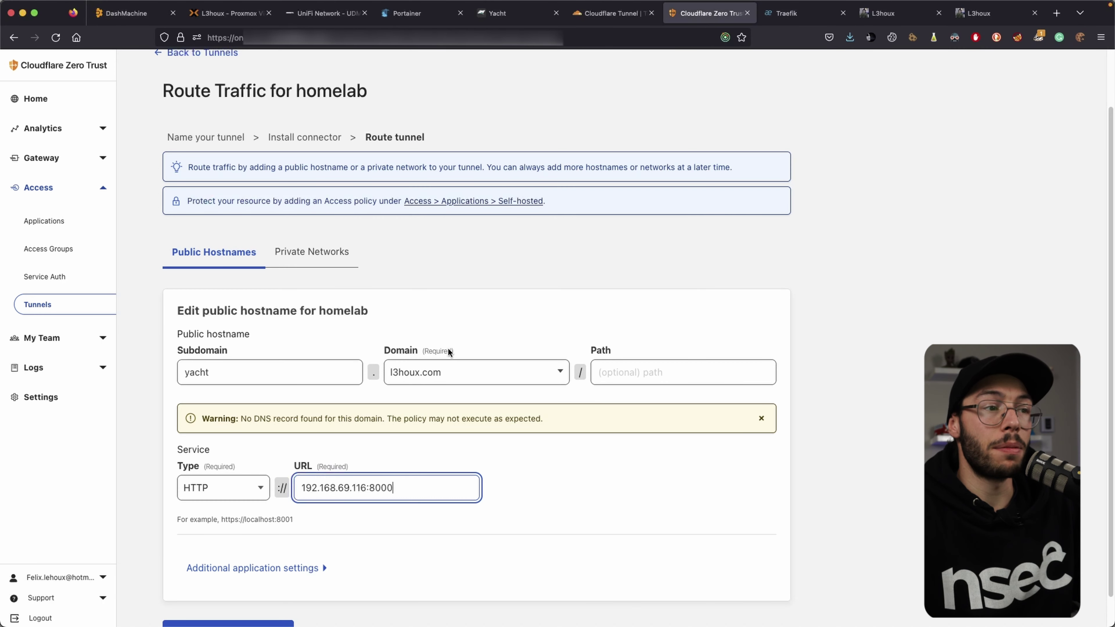
{"action": "scroll", "coordinate": [470, 328], "scroll_direction": "down", "scroll_amount": 1}
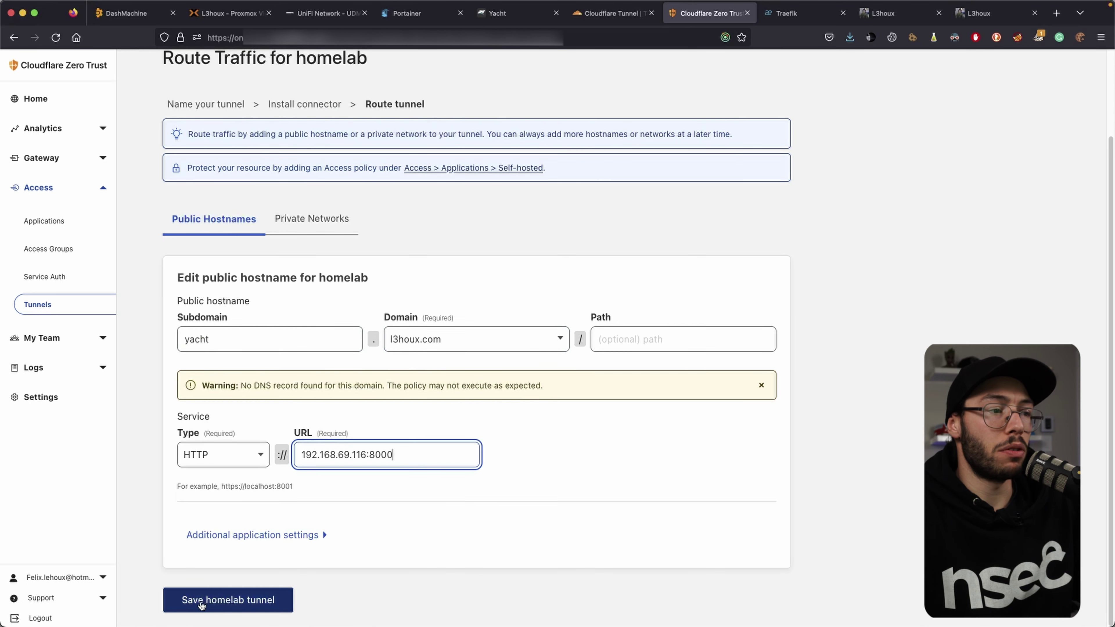
Save the homelab tunnel's yacht route and load yacht.l3houx.com in a new tab to reach Yacht's login.
{"action": "left_click", "coordinate": [226, 612]}
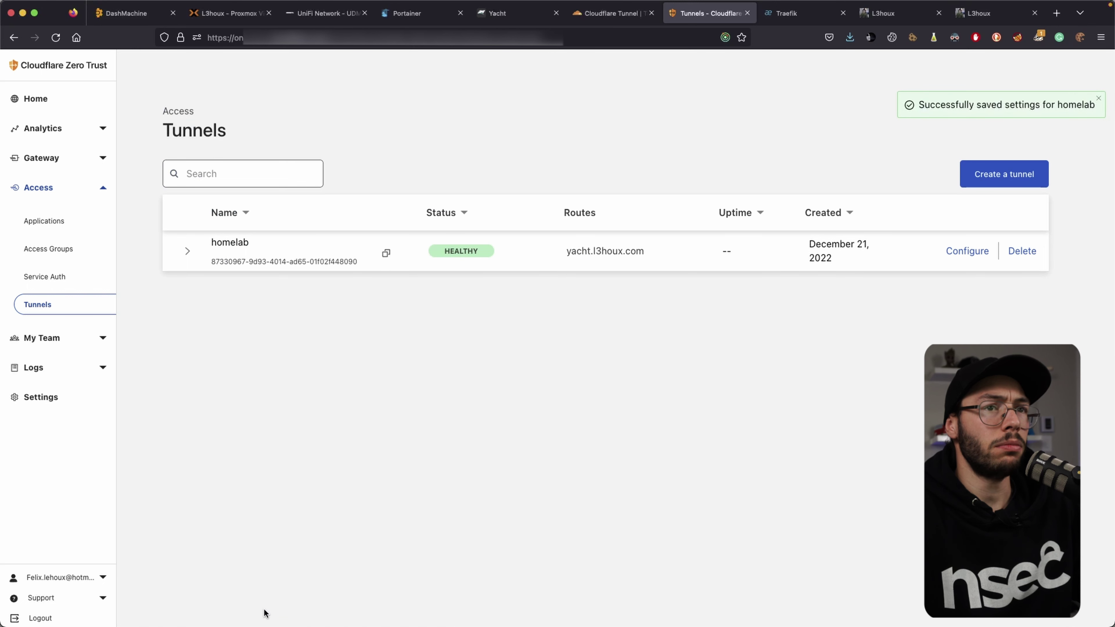
{"action": "left_click", "coordinate": [189, 252]}
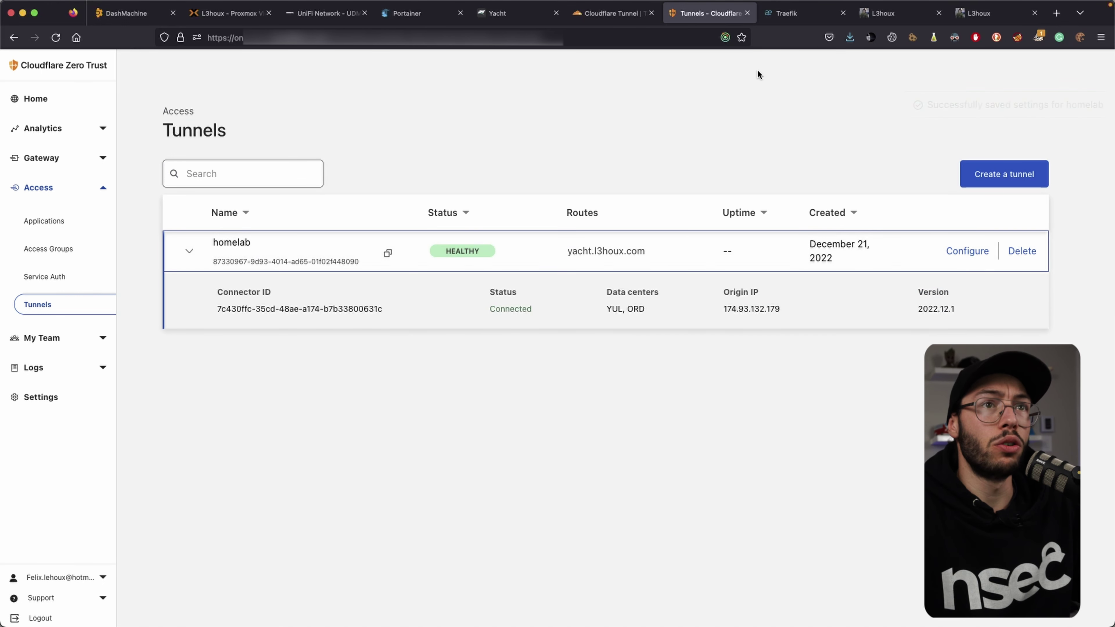
{"action": "left_click", "coordinate": [1057, 13]}
{"action": "type", "text": "yacht.l3houx.com"}
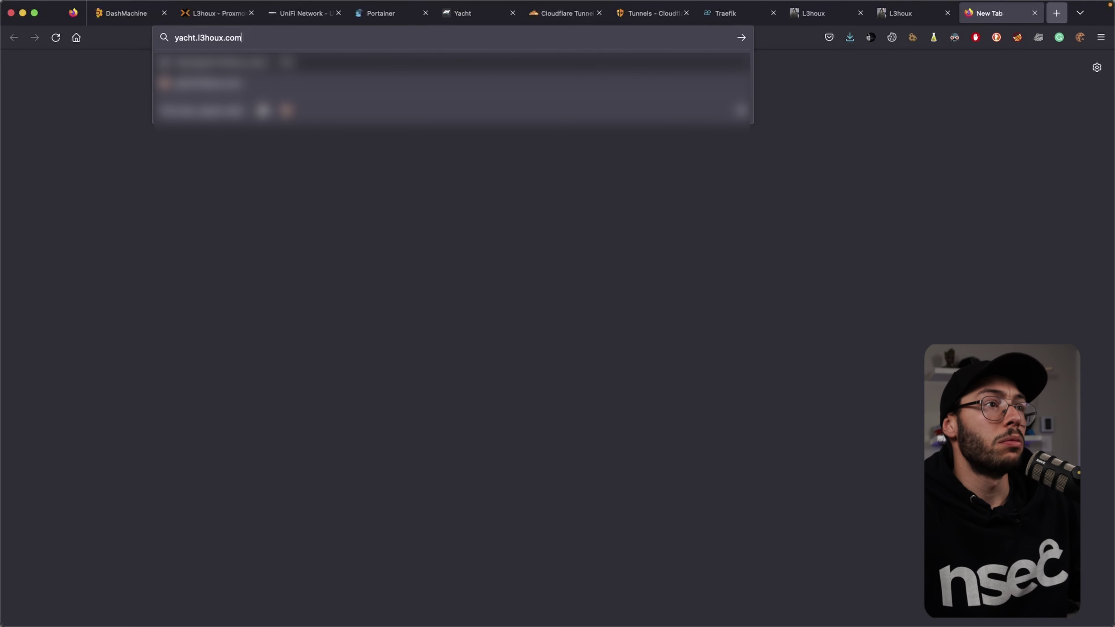
{"action": "key", "text": "Return"}
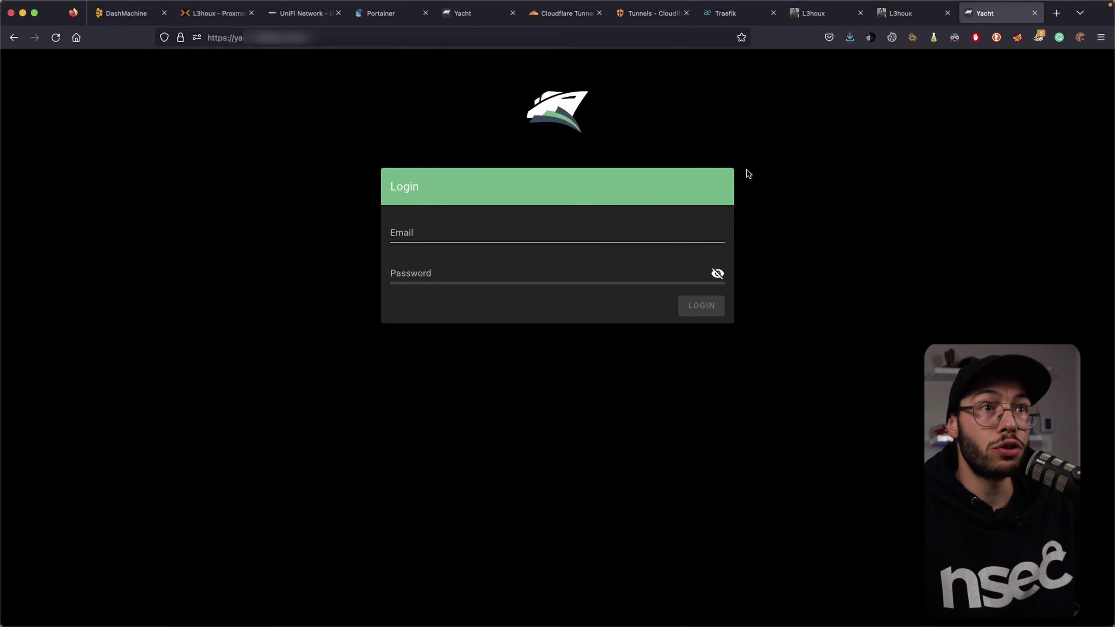
{"action": "left_click", "coordinate": [565, 19]}
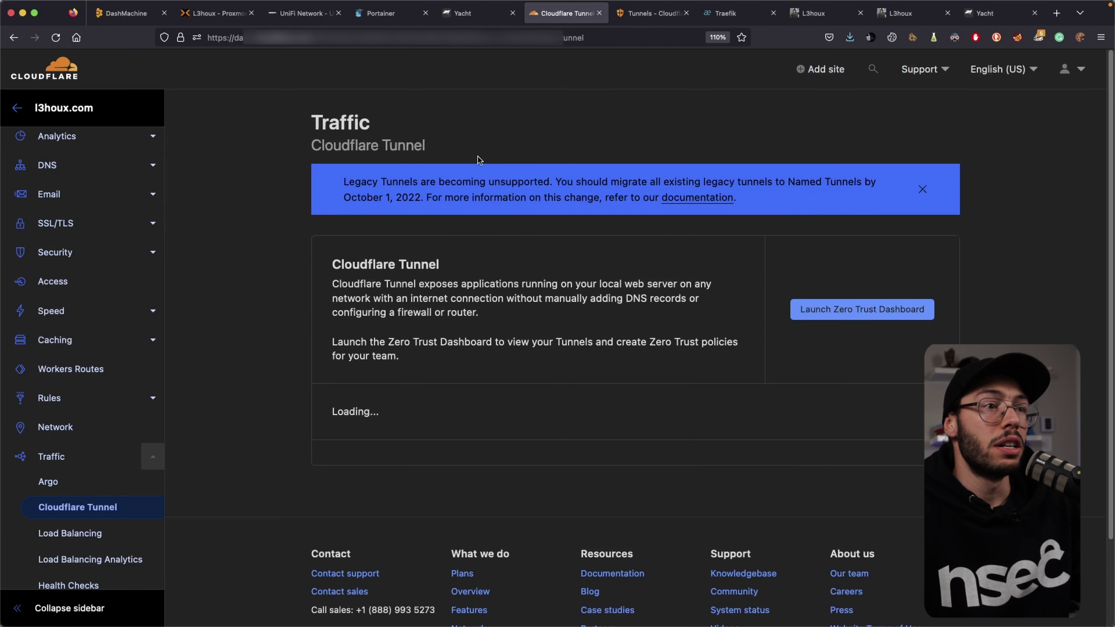
{"action": "left_click", "coordinate": [62, 169]}
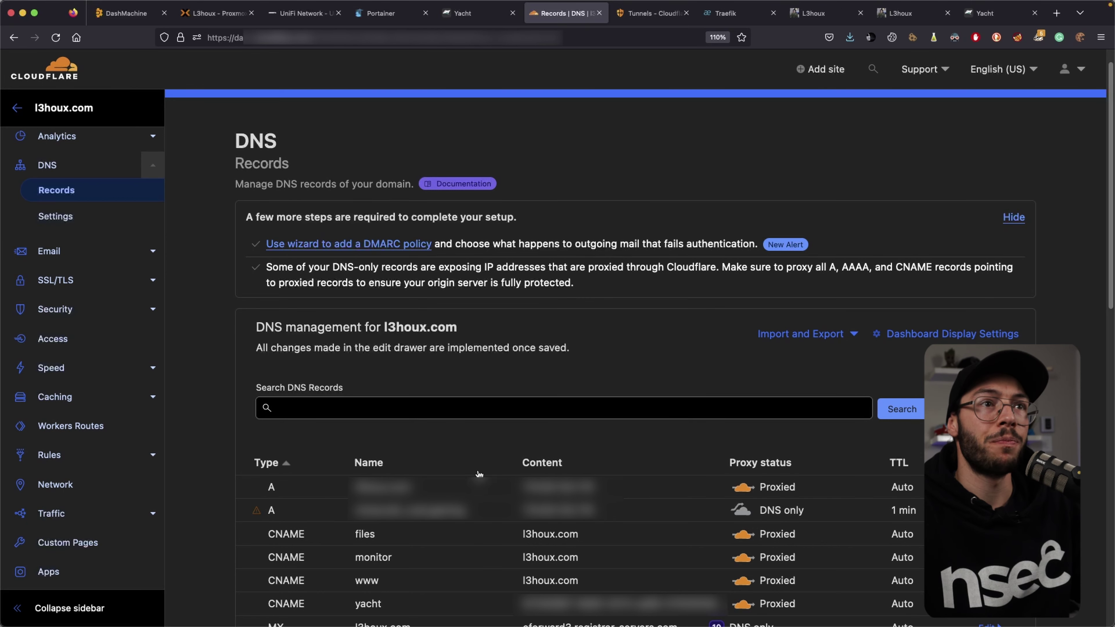
{"action": "left_click", "coordinate": [985, 13]}
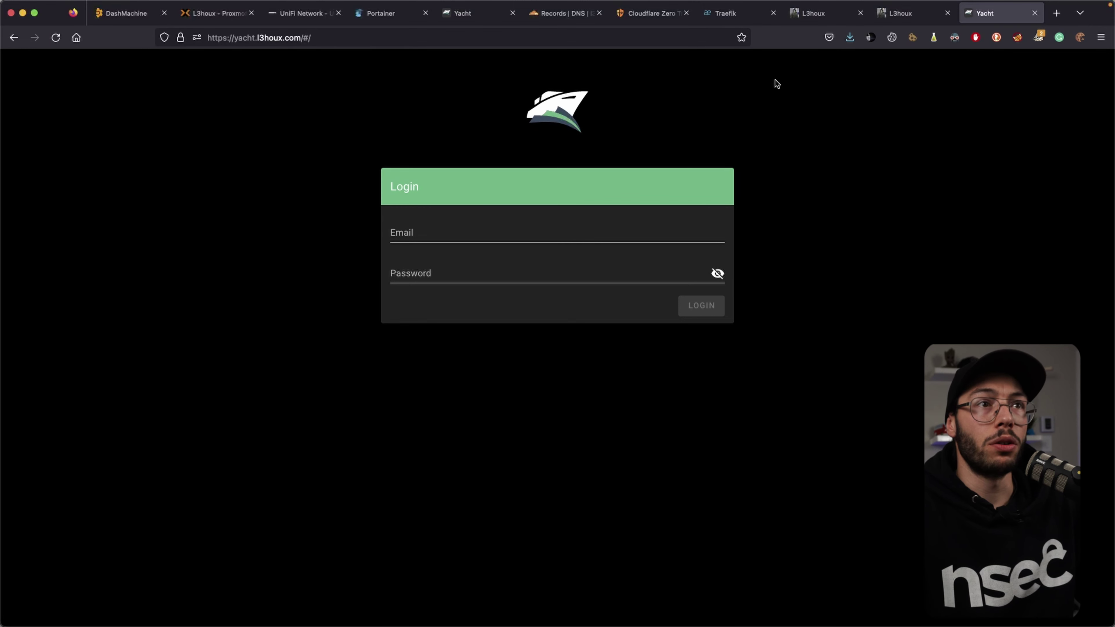
In the Zero Trust dashboard, go to Access > Applications and start adding an application.
{"action": "left_click", "coordinate": [649, 18]}
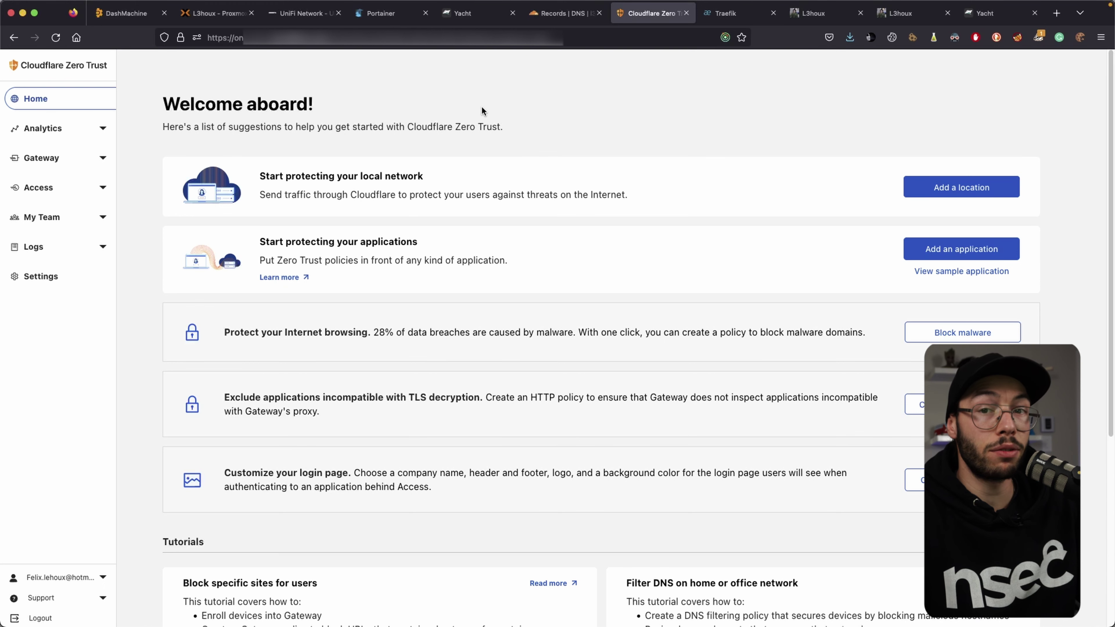
{"action": "left_click", "coordinate": [47, 188]}
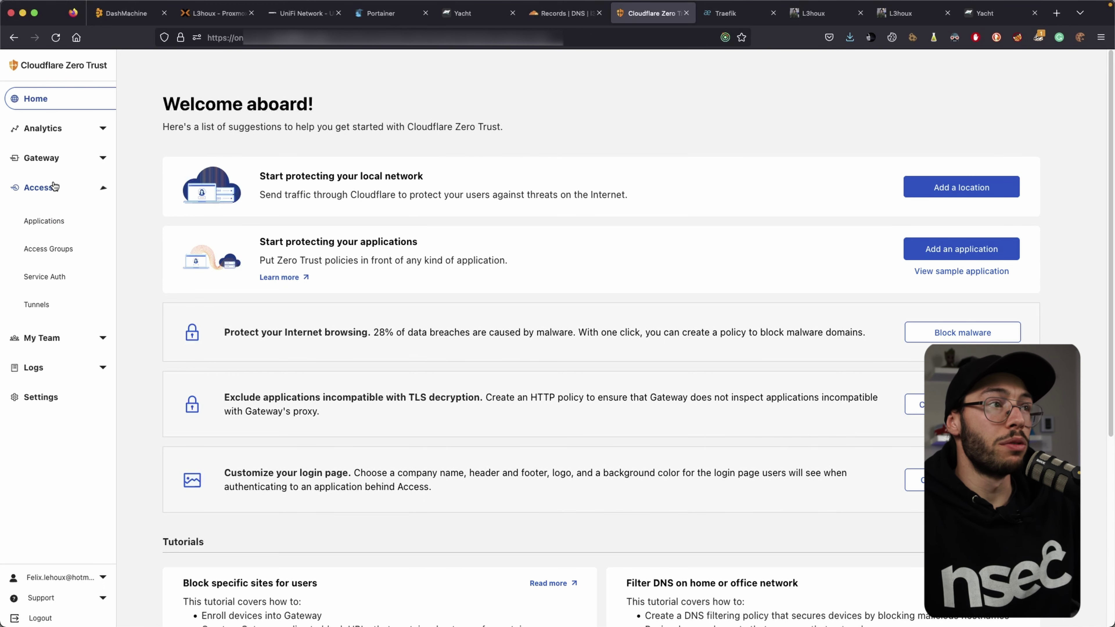
{"action": "left_click", "coordinate": [58, 220]}
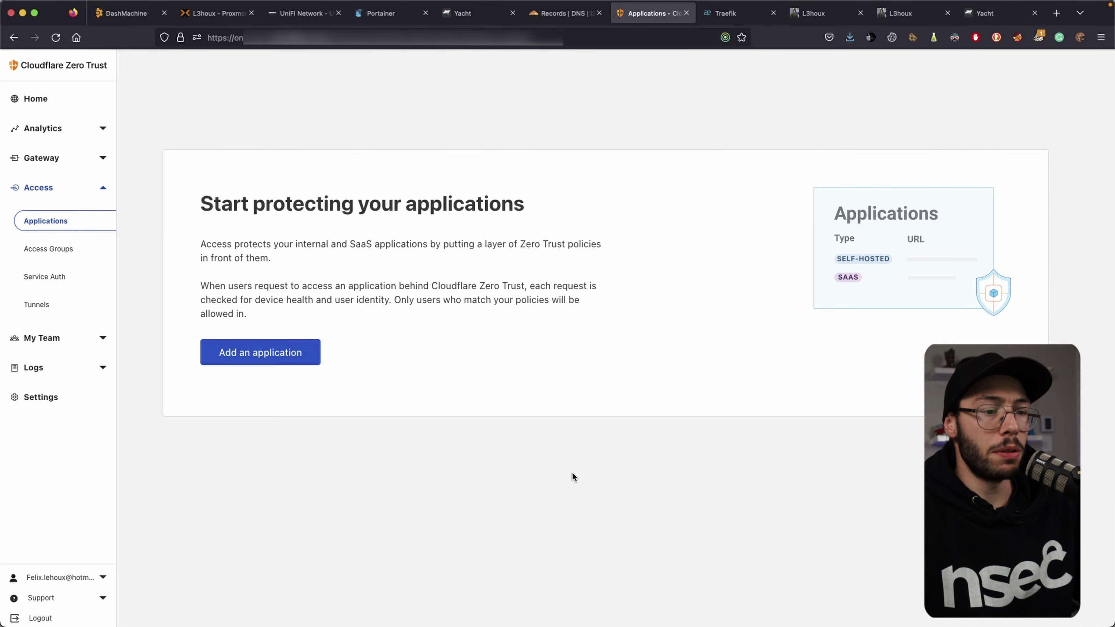
{"action": "left_click", "coordinate": [235, 355]}
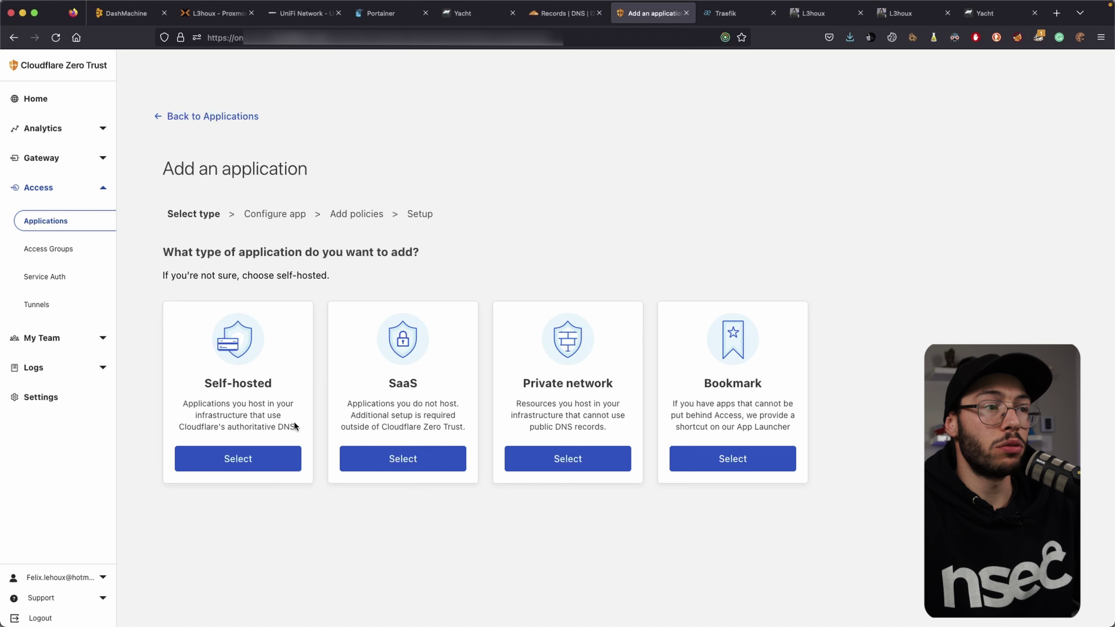
Create a self-hosted application named yacht with a 15-minute session duration.
{"action": "left_click", "coordinate": [229, 457]}
{"action": "left_click", "coordinate": [261, 315]}
{"action": "type", "text": "yacht"}
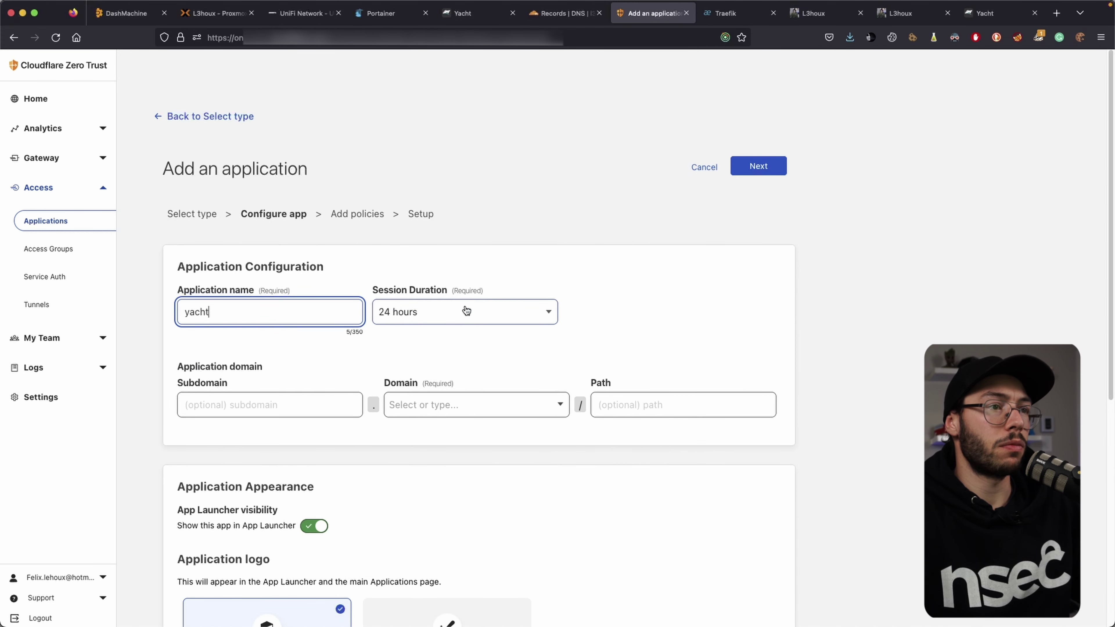
{"action": "scroll", "coordinate": [467, 310], "scroll_direction": "down", "scroll_amount": 2}
{"action": "left_click", "coordinate": [461, 274]}
{"action": "key", "text": "Escape"}
{"action": "key", "text": "1"}
Set the app domain to yacht.l3houx.com and hide it from the App Launcher.
{"action": "left_click", "coordinate": [273, 358]}
{"action": "type", "text": "yacht."}
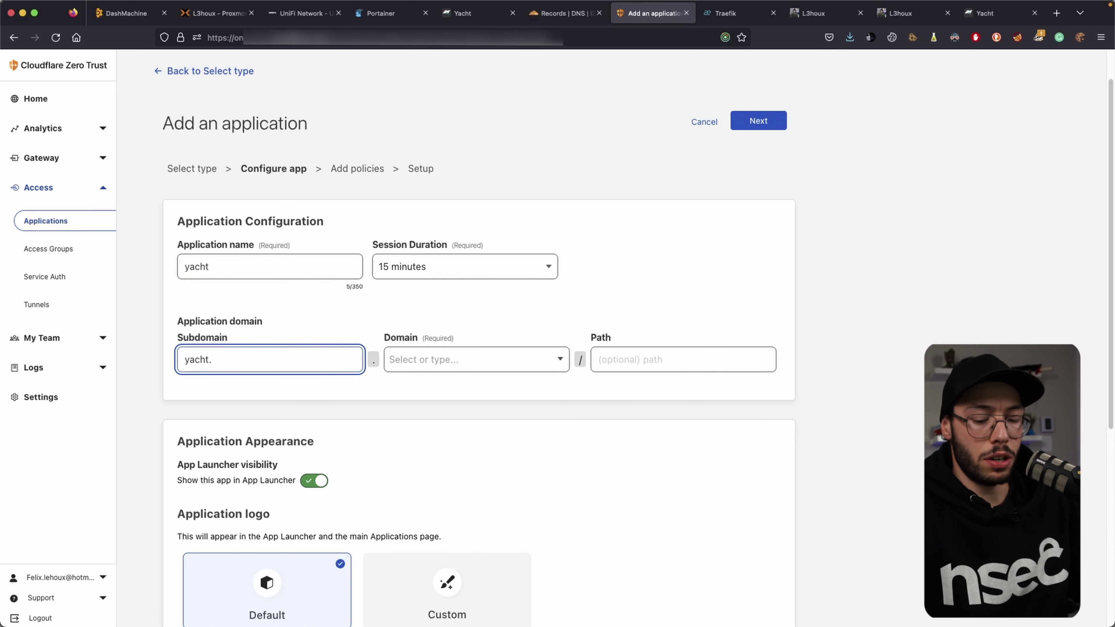
{"action": "key", "text": "BackSpace"}
{"action": "left_click", "coordinate": [466, 359]}
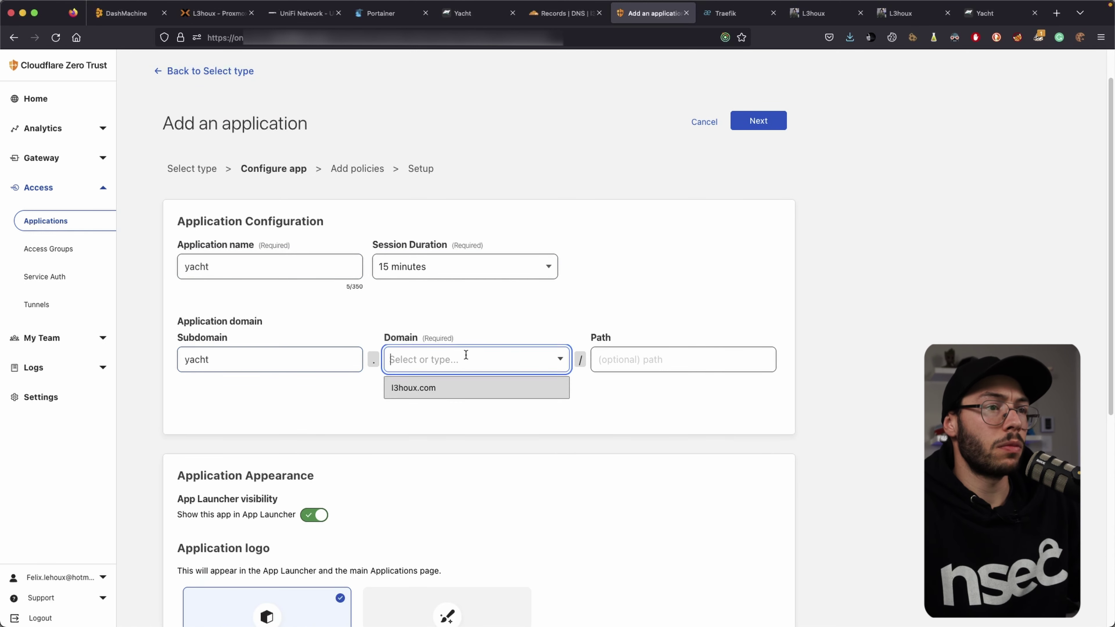
{"action": "left_click", "coordinate": [425, 389]}
{"action": "scroll", "coordinate": [663, 286], "scroll_direction": "down", "scroll_amount": 3}
{"action": "left_click", "coordinate": [313, 309]}
{"action": "scroll", "coordinate": [633, 318], "scroll_direction": "up", "scroll_amount": 5}
Move to the policy step and name the policy Email.
{"action": "left_click", "coordinate": [758, 170]}
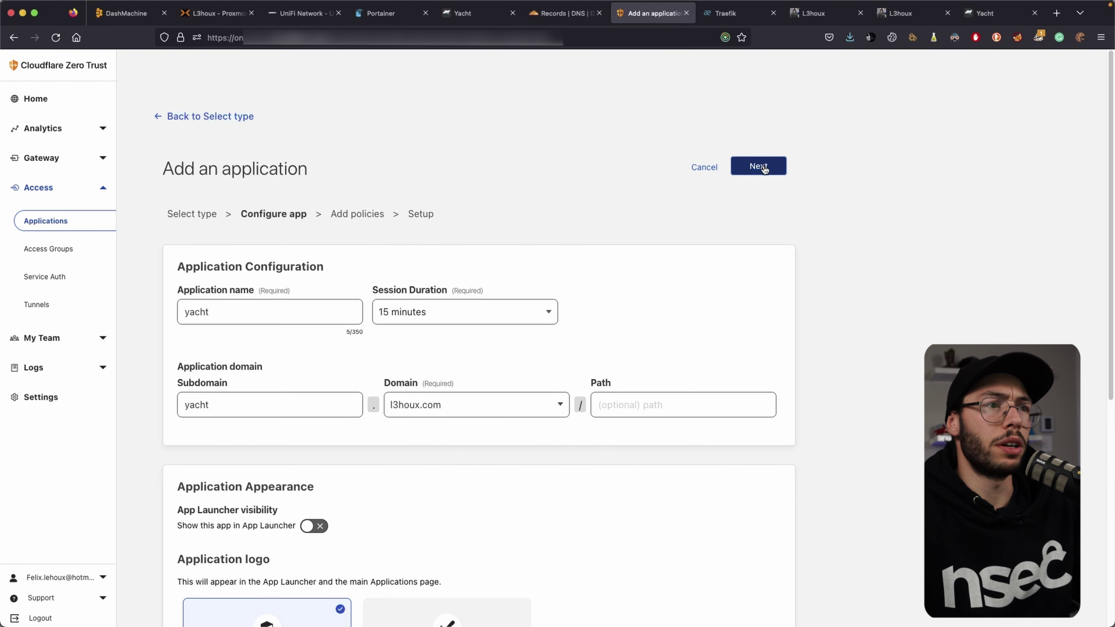
{"action": "left_click", "coordinate": [242, 285]}
{"action": "type", "text": "Emails"}
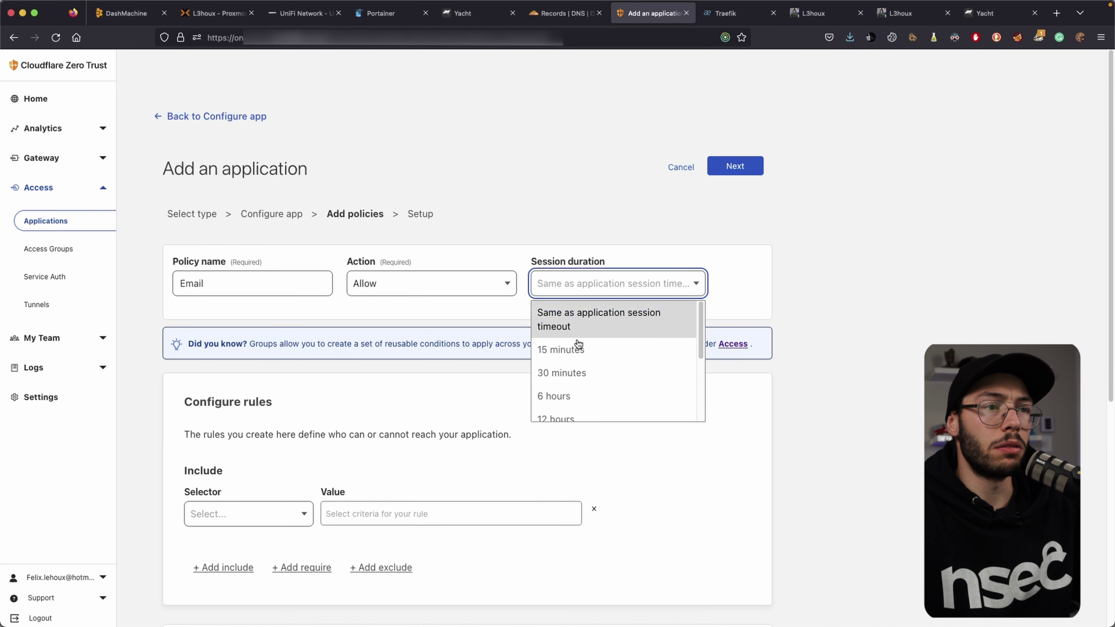
Make the policy's Include rule match the Emails selector for the allowed address, then add the yacht application.
{"action": "left_click", "coordinate": [588, 321]}
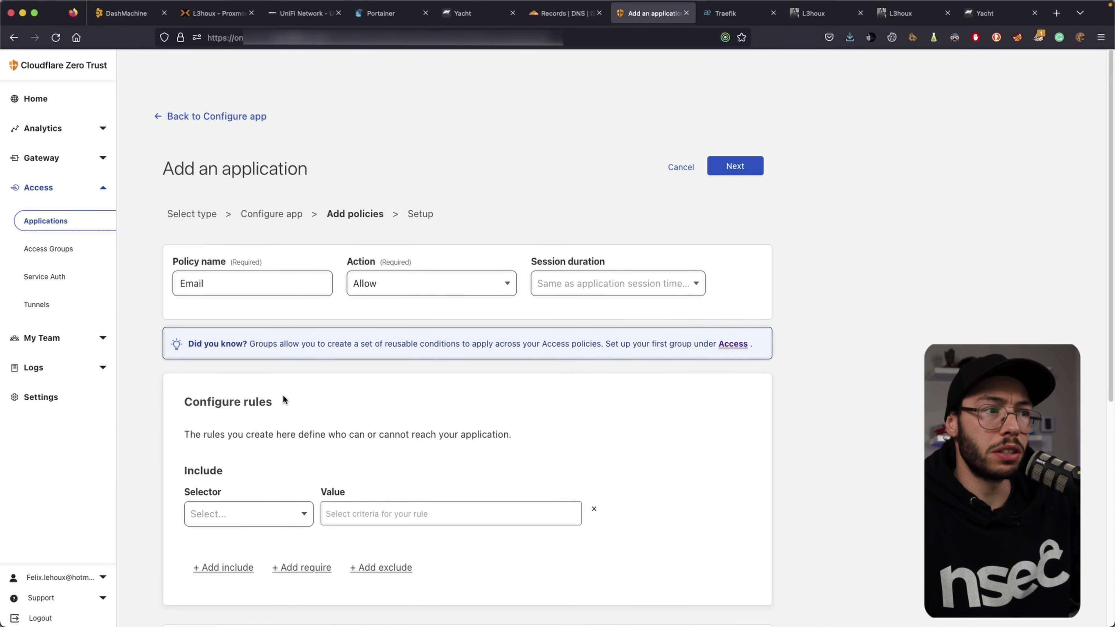
{"action": "scroll", "coordinate": [225, 336], "scroll_direction": "down", "scroll_amount": 3}
{"action": "left_click", "coordinate": [299, 310]}
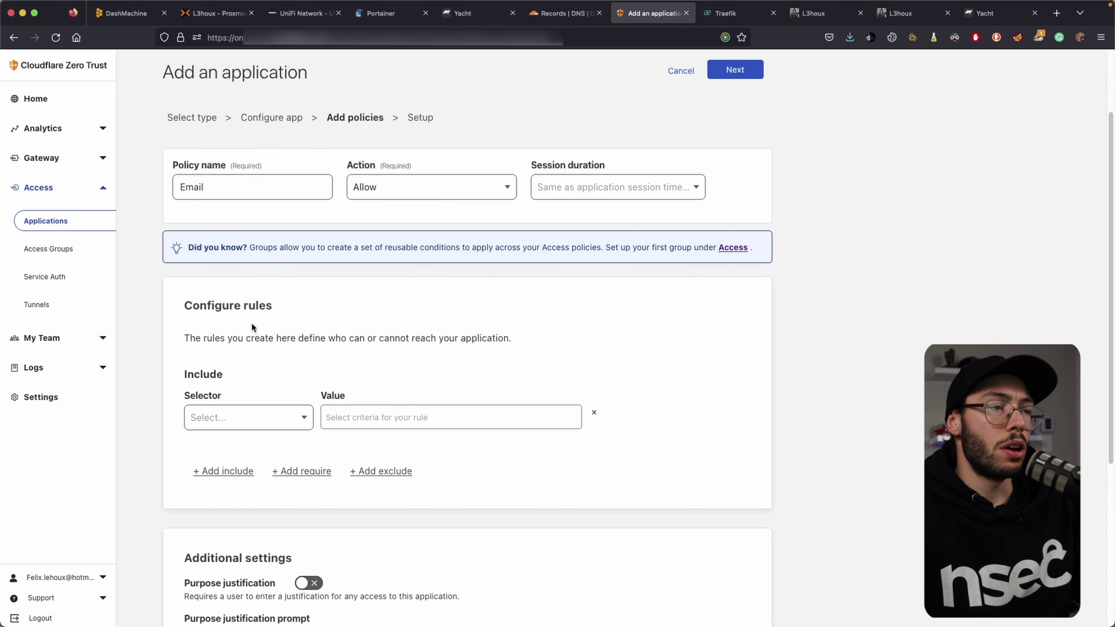
{"action": "left_click", "coordinate": [242, 417]}
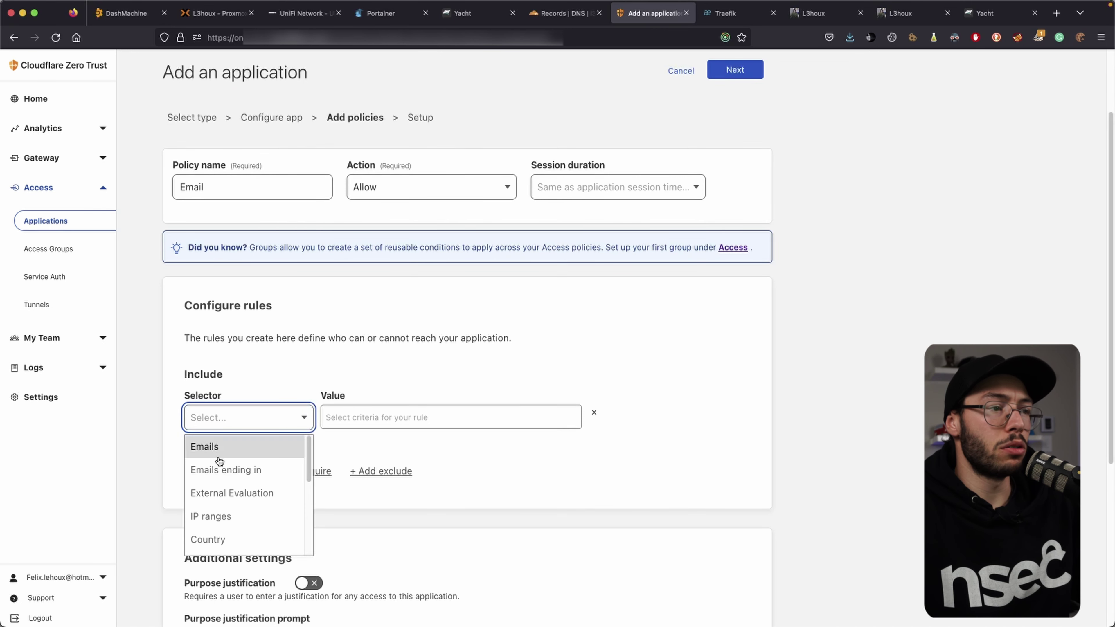
{"action": "scroll", "coordinate": [220, 460], "scroll_direction": "down", "scroll_amount": 5}
{"action": "scroll", "coordinate": [228, 481], "scroll_direction": "down", "scroll_amount": 3}
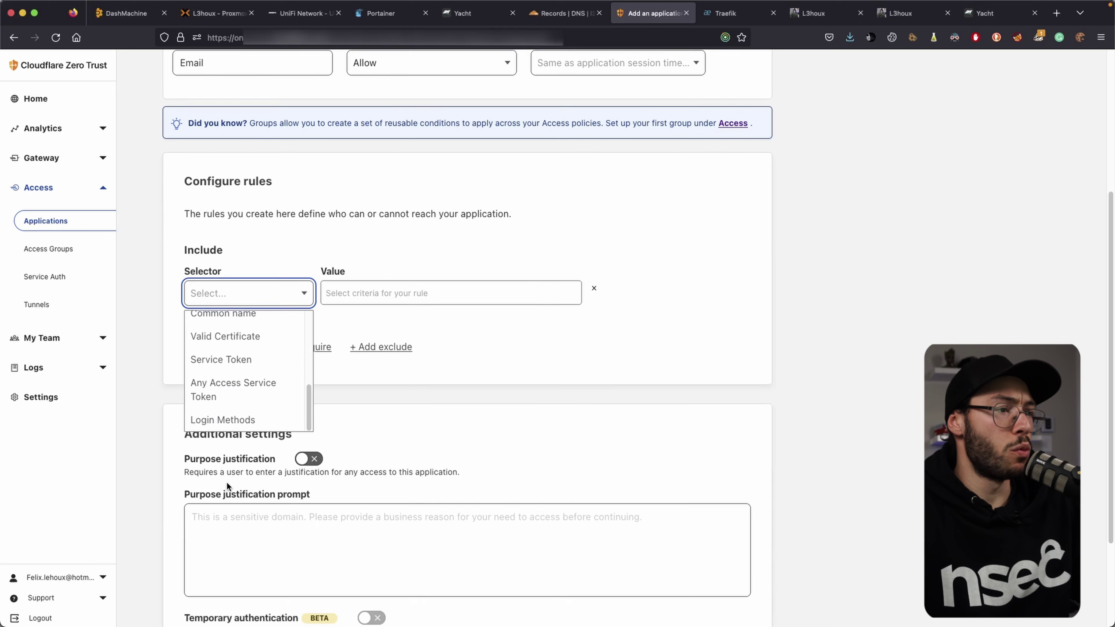
{"action": "scroll", "coordinate": [236, 398], "scroll_direction": "up", "scroll_amount": 1}
{"action": "scroll", "coordinate": [224, 421], "scroll_direction": "up", "scroll_amount": 1}
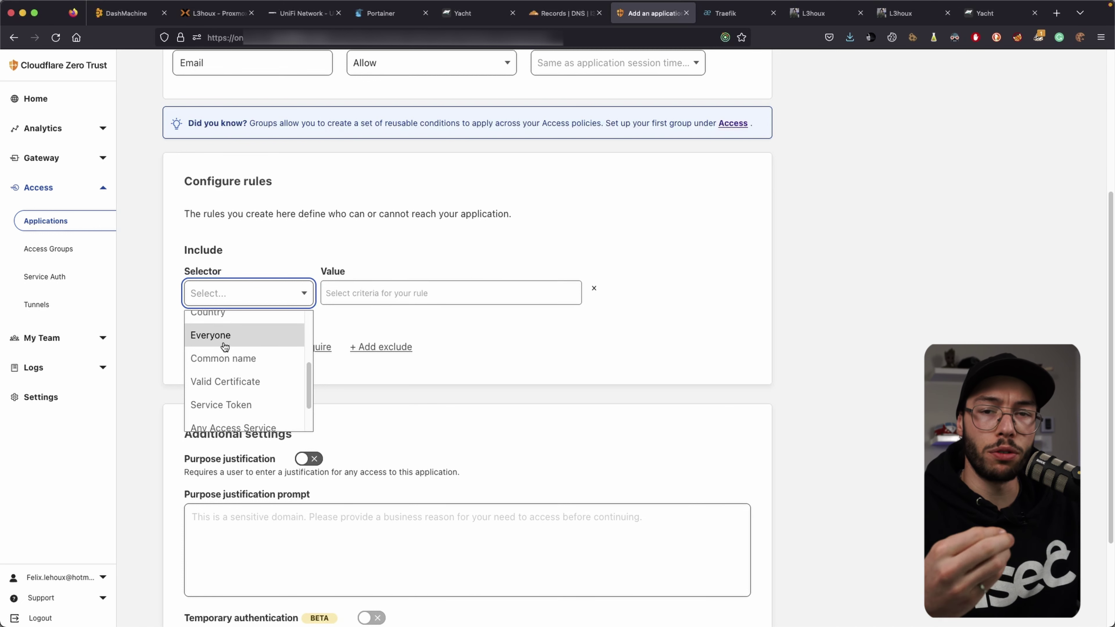
{"action": "scroll", "coordinate": [224, 347], "scroll_direction": "up", "scroll_amount": 3}
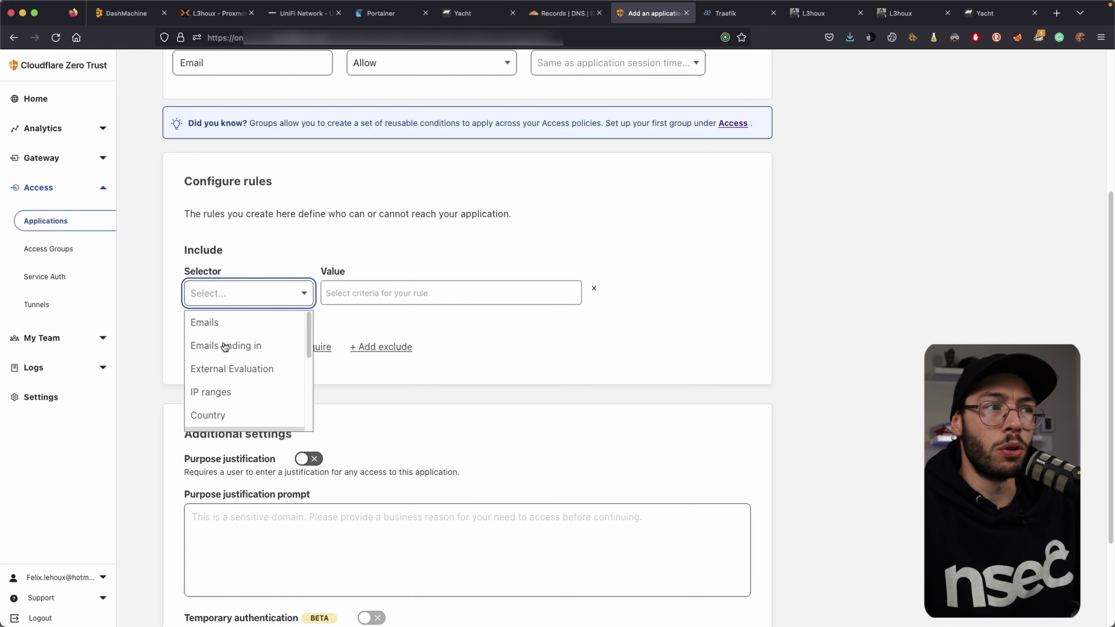
{"action": "left_click", "coordinate": [227, 324]}
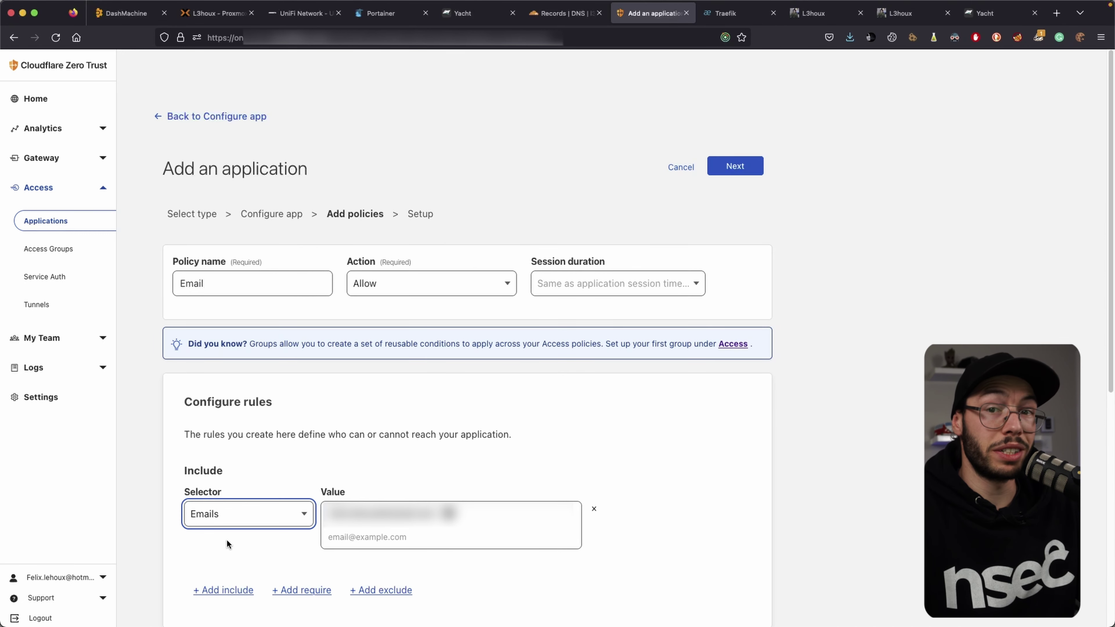
{"action": "left_click", "coordinate": [737, 171]}
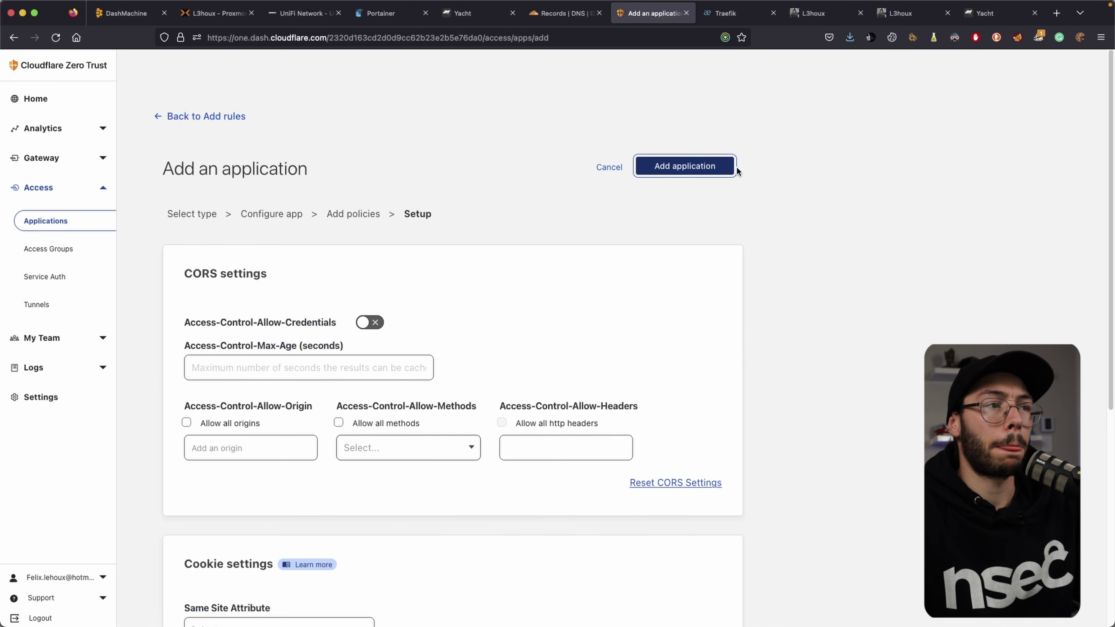
{"action": "left_click", "coordinate": [676, 173]}
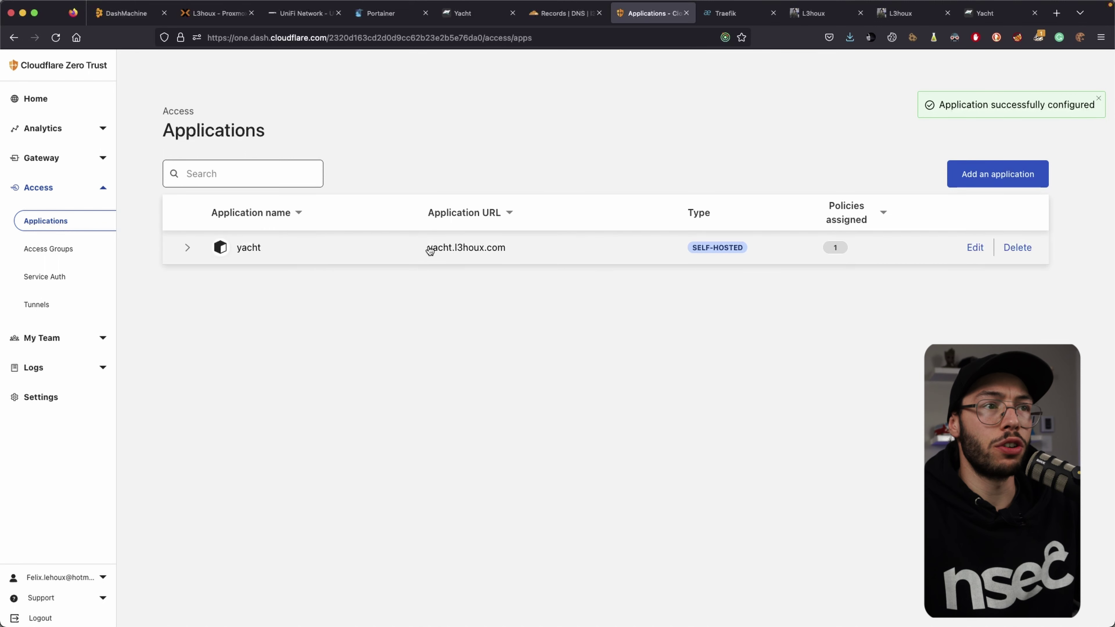
Open yacht.l3houx.com in a private window to bring up the Cloudflare Access sign-in page.
{"action": "left_click", "coordinate": [984, 14]}
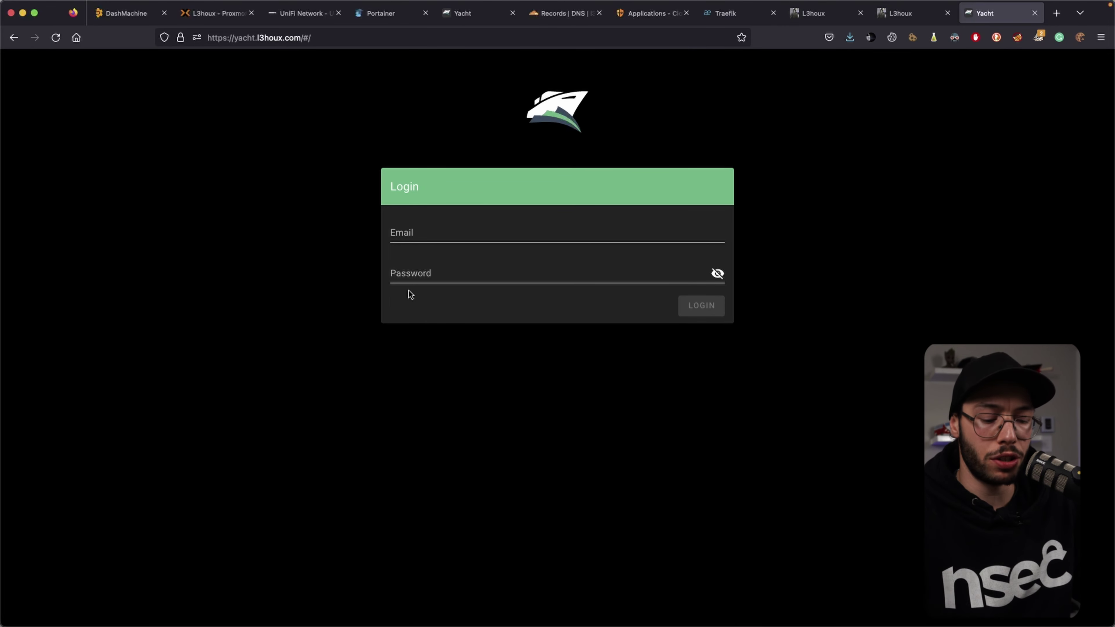
{"action": "key", "text": "super+shift+p"}
{"action": "key", "text": "super+v"}
{"action": "key", "text": "Return"}
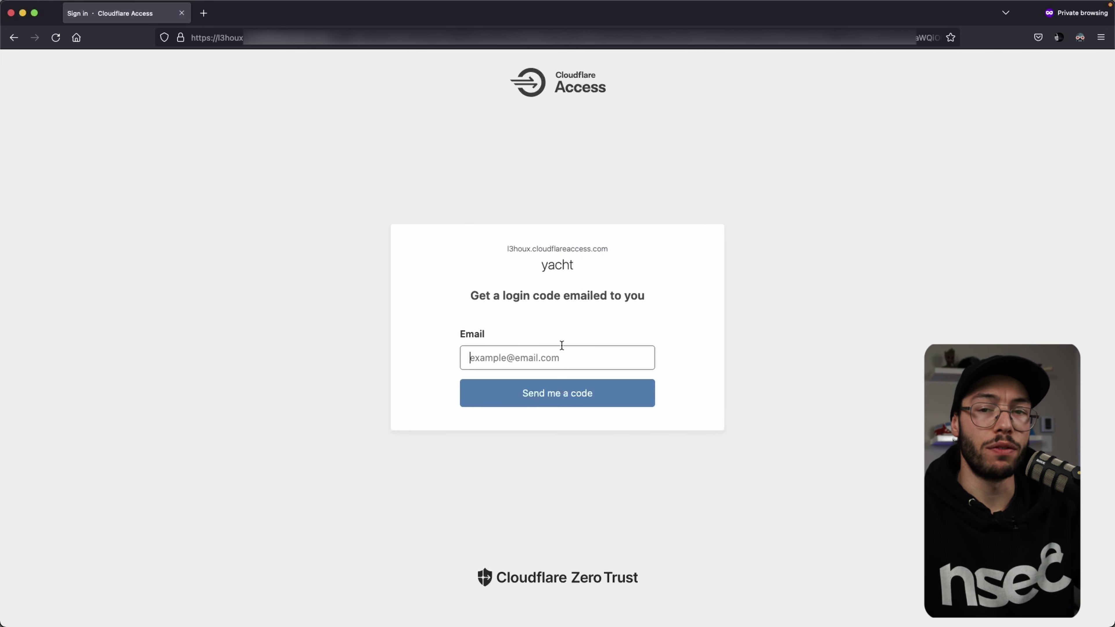
Request a login code for the allowed email address and sign in with the emailed six-digit code.
{"action": "key", "text": "super+v"}
{"action": "left_click", "coordinate": [601, 397]}
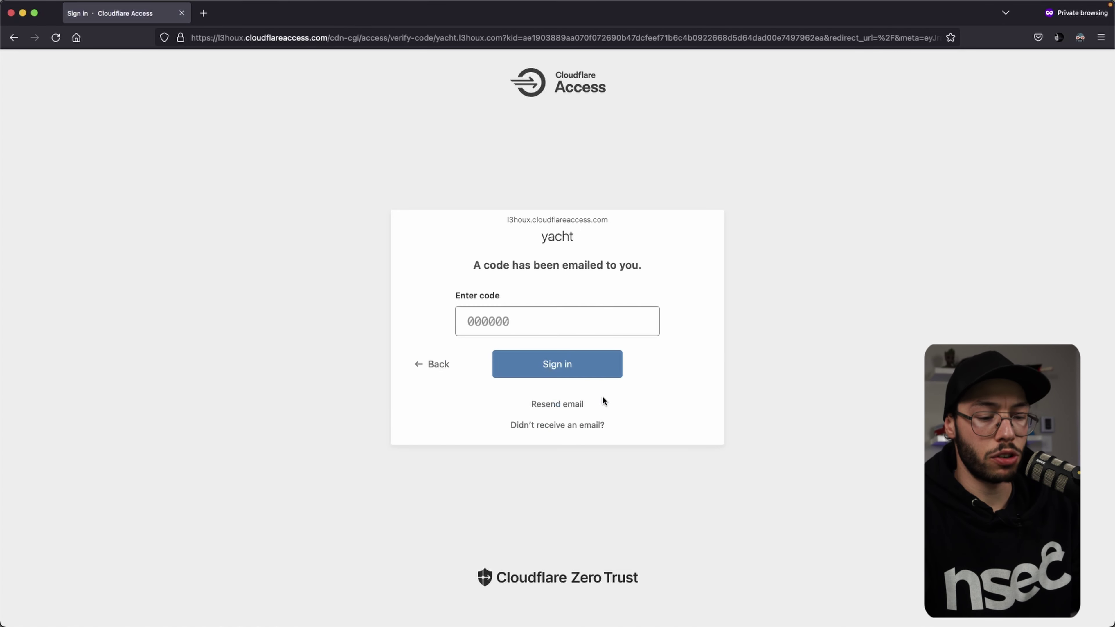
{"action": "left_click", "coordinate": [544, 321]}
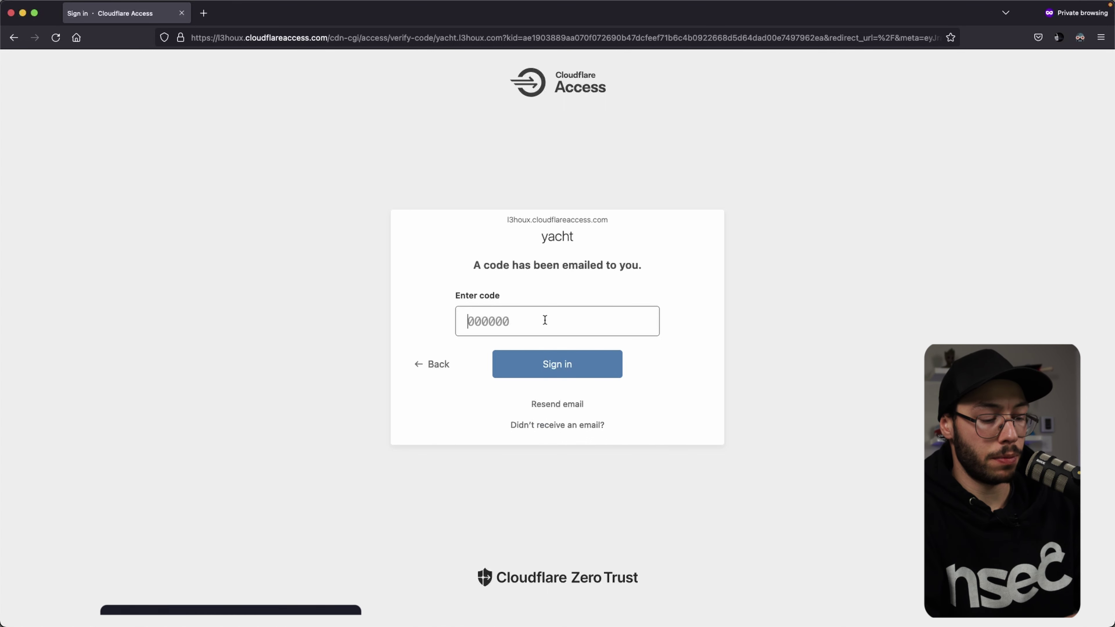
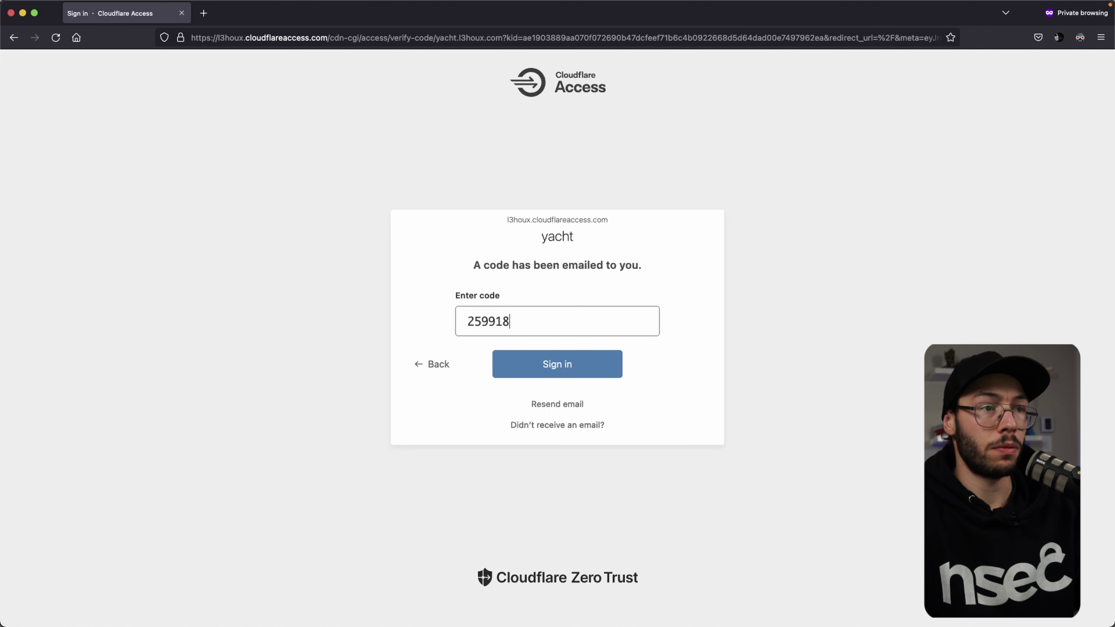
{"action": "left_click", "coordinate": [555, 357]}
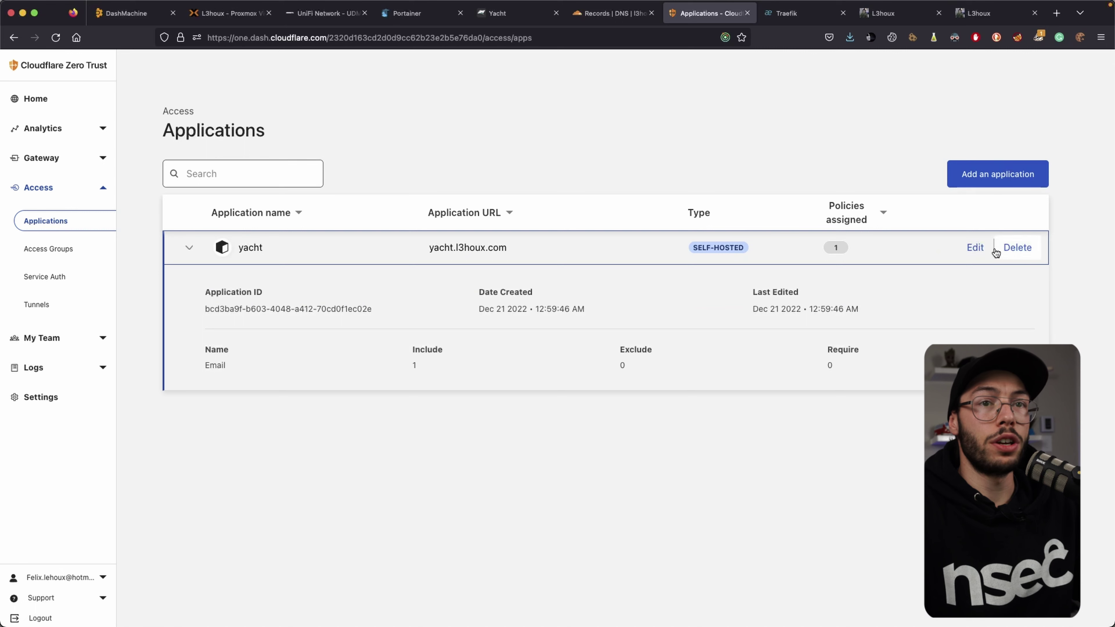
Open the yacht application for editing to get to its Email policy.
{"action": "left_click", "coordinate": [975, 248]}
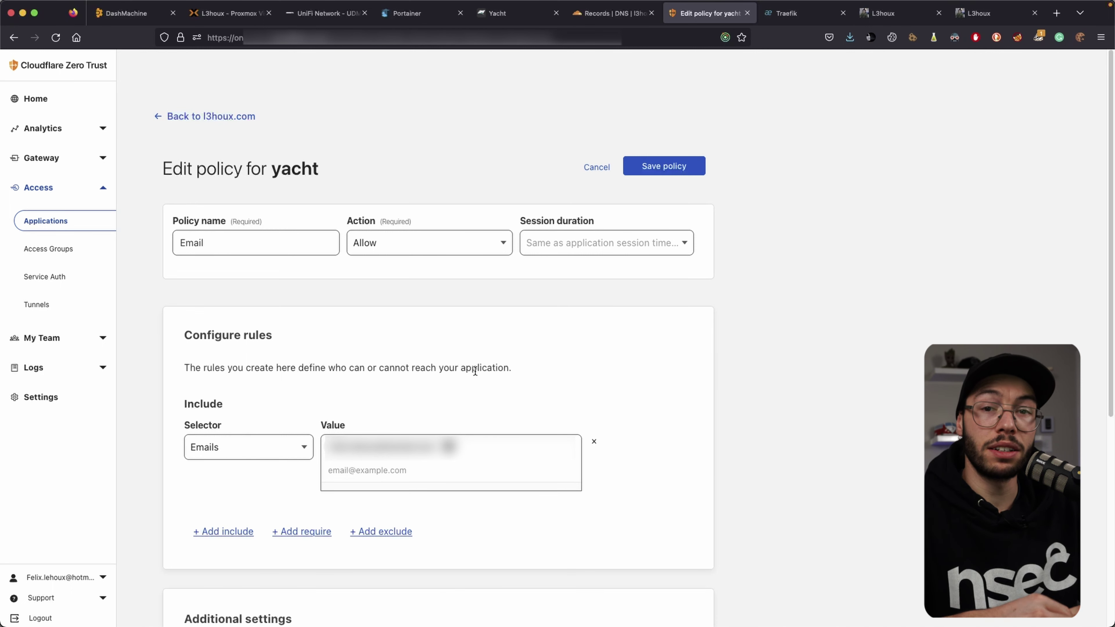
Confirm the LittleLink page loads at l3houx.com.
{"action": "left_click", "coordinate": [163, 115]}
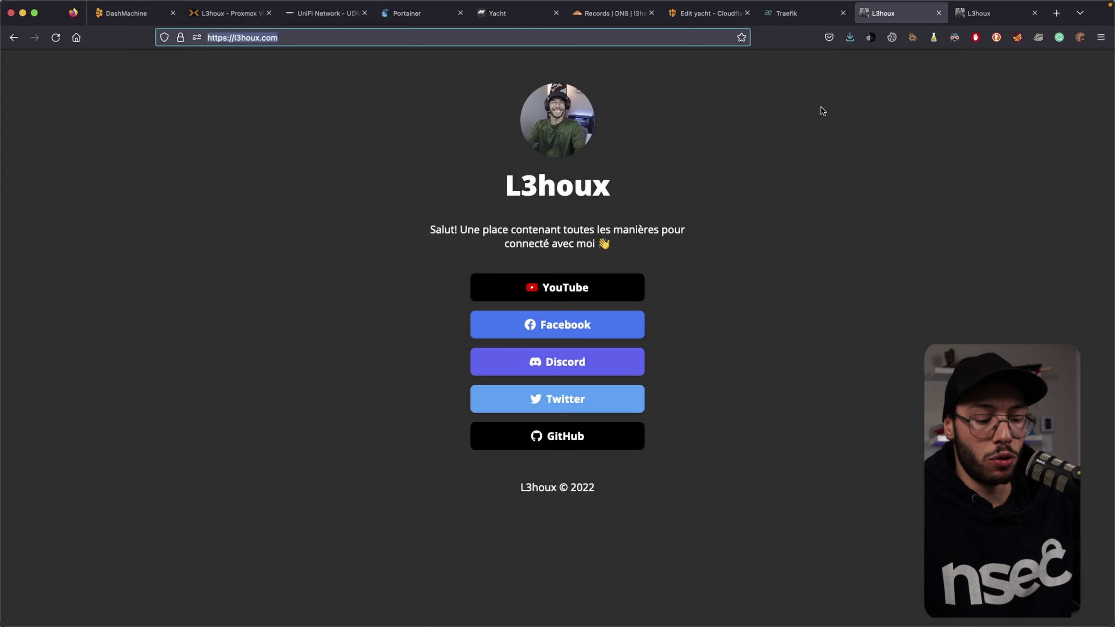
{"action": "left_click", "coordinate": [266, 39]}
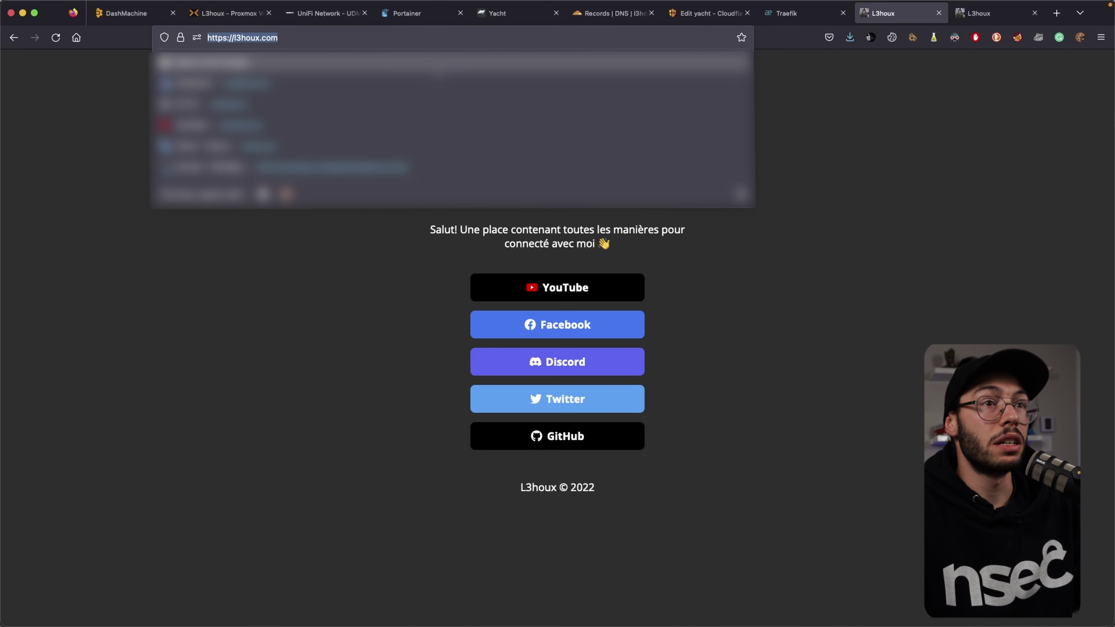
{"action": "left_click", "coordinate": [409, 108]}
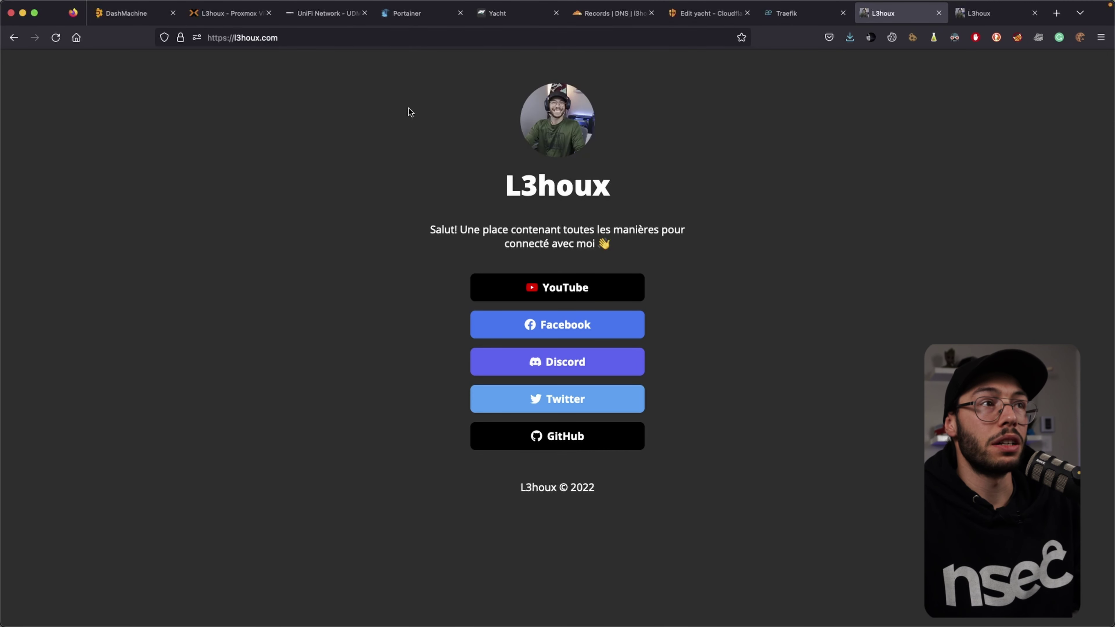
{"action": "left_click", "coordinate": [995, 14]}
{"action": "key", "text": "super+l"}
{"action": "key", "text": "super+c"}
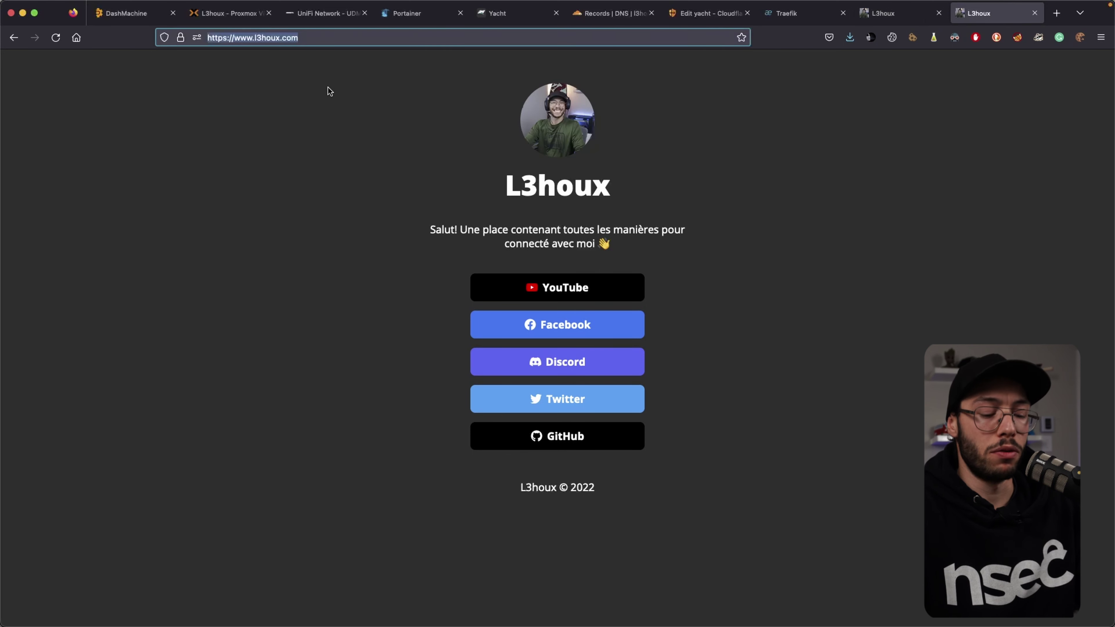
{"action": "left_click", "coordinate": [356, 123]}
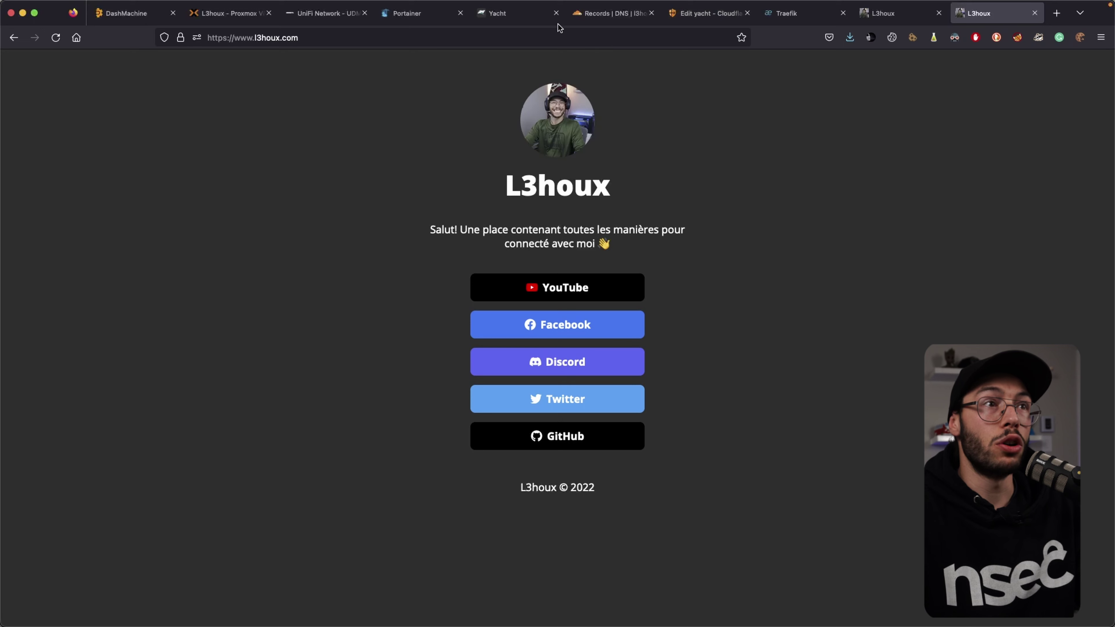
{"action": "left_click", "coordinate": [803, 13]}
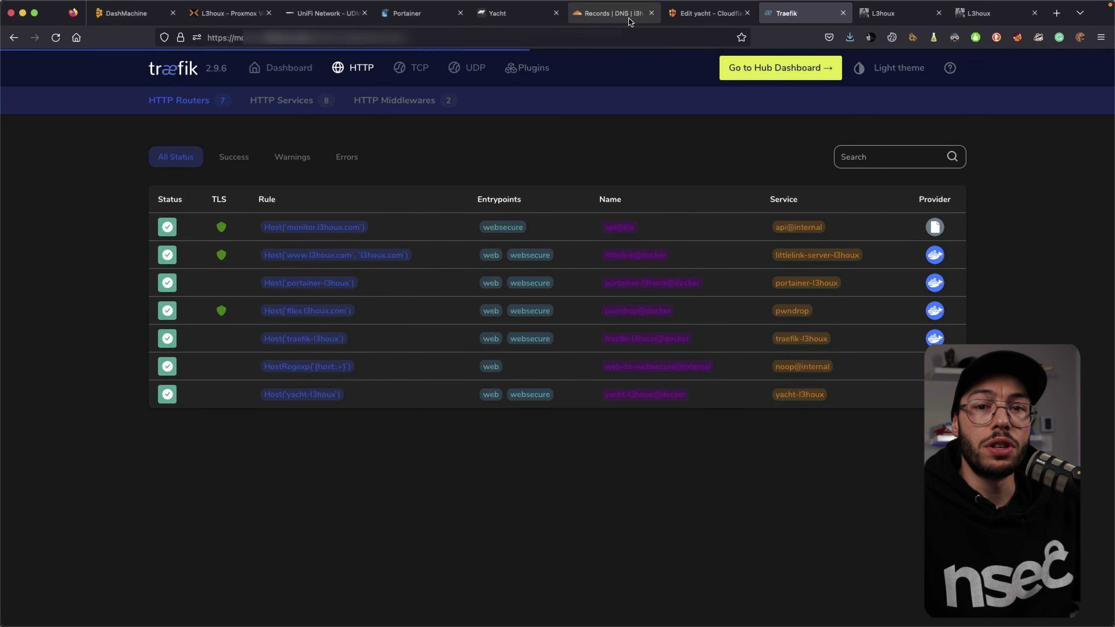
{"action": "left_click", "coordinate": [705, 13]}
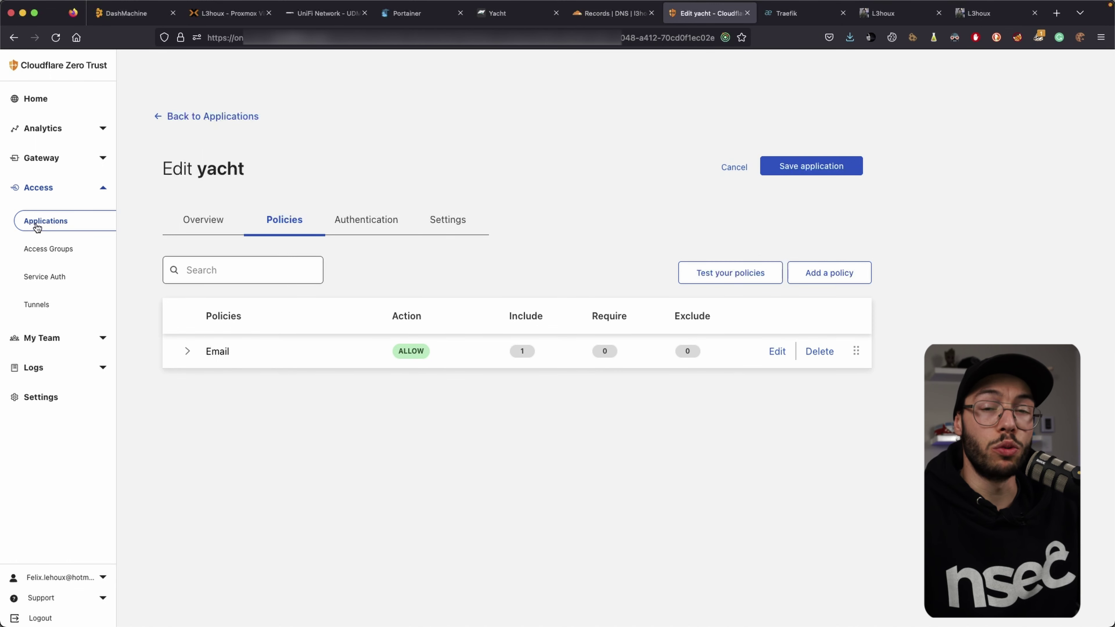
Save yacht and start a self-hosted application named LittleLink on domain l3houx.com.
{"action": "left_click", "coordinate": [811, 165]}
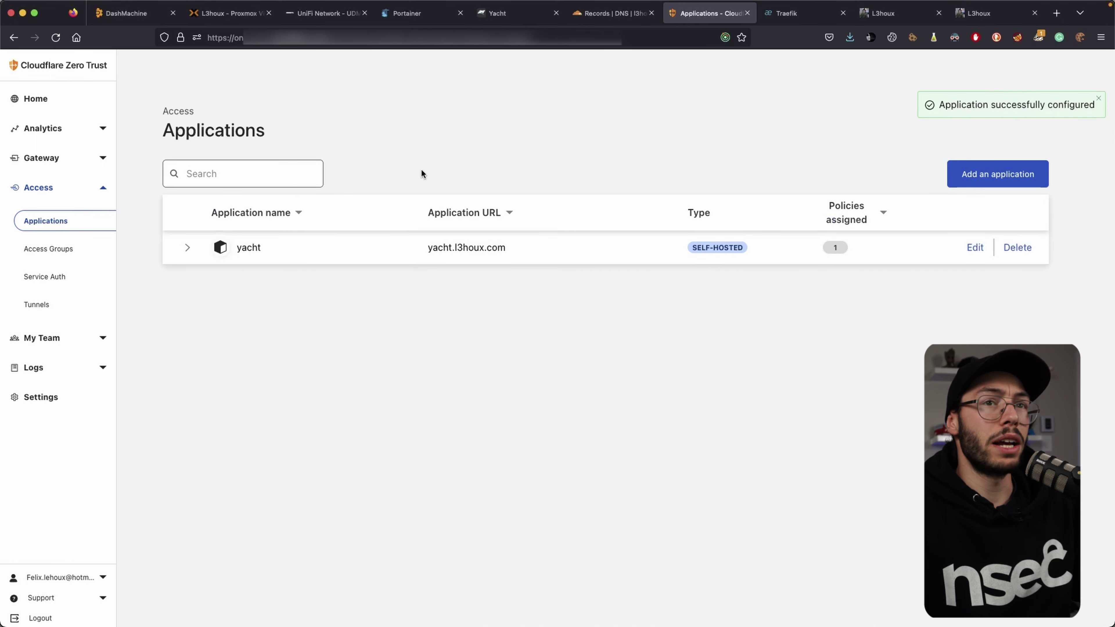
{"action": "left_click", "coordinate": [1001, 172]}
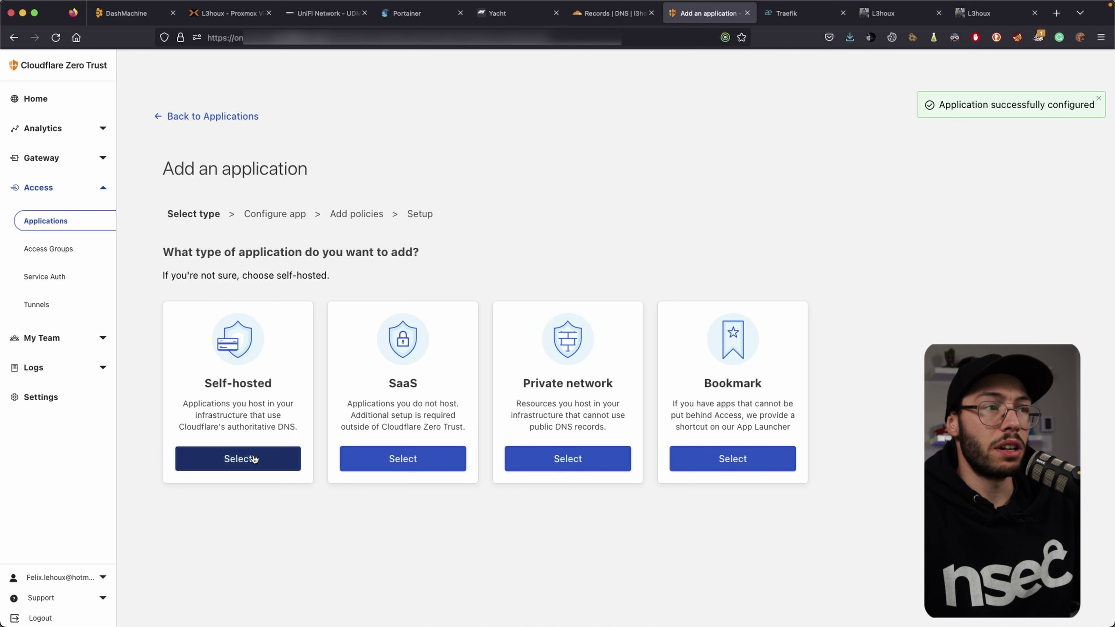
{"action": "left_click", "coordinate": [254, 459]}
{"action": "left_click", "coordinate": [259, 309]}
{"action": "type", "text": "LittleLink"}
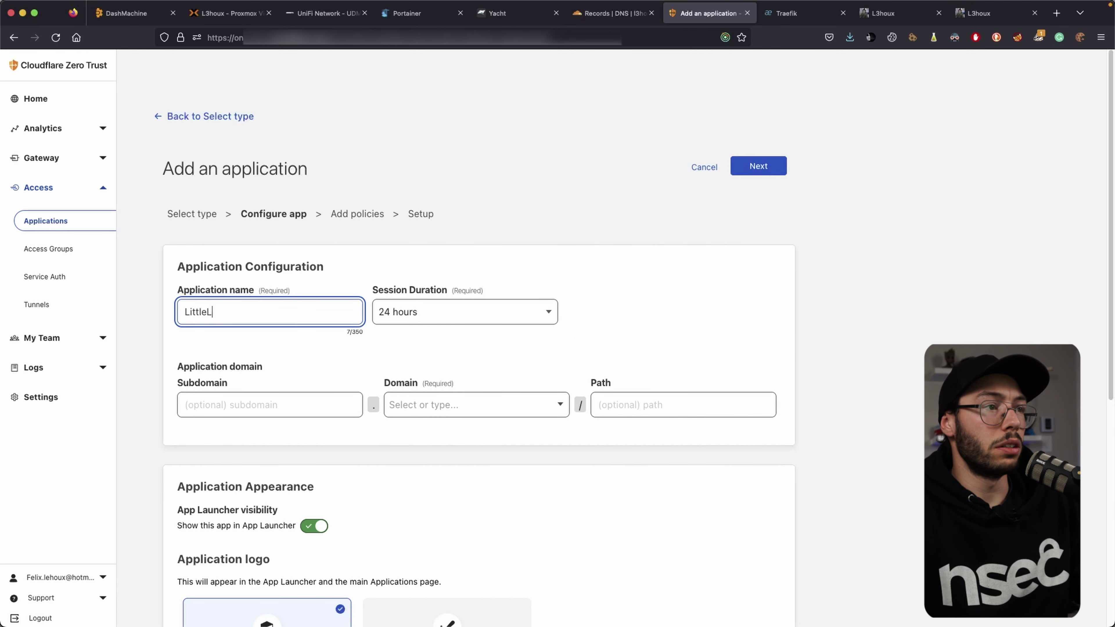
{"action": "left_click", "coordinate": [273, 405]}
{"action": "left_click", "coordinate": [454, 406]}
{"action": "left_click", "coordinate": [427, 436]}
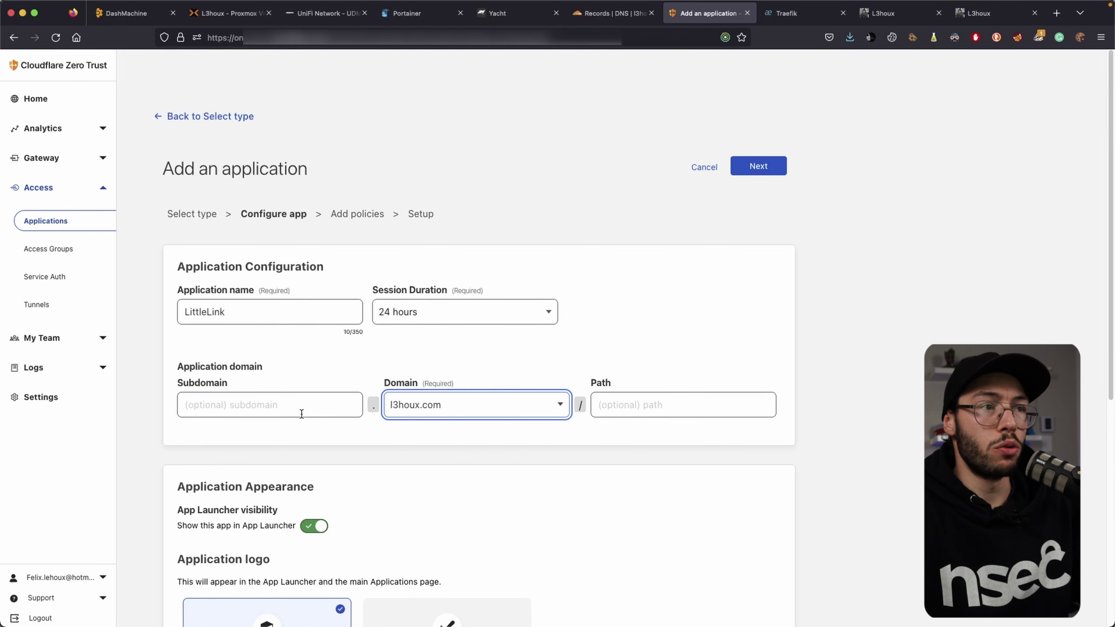
Set a 15-minute session duration and hide the app from the App Launcher.
{"action": "left_click", "coordinate": [456, 313]}
{"action": "left_click", "coordinate": [444, 363]}
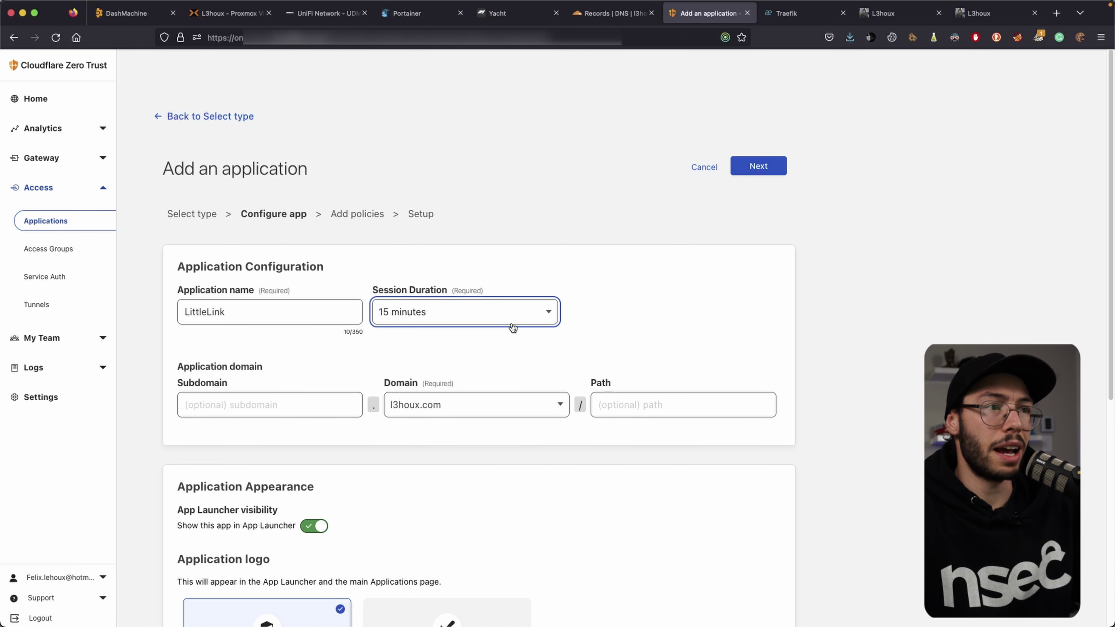
{"action": "scroll", "coordinate": [786, 272], "scroll_direction": "down", "scroll_amount": 2}
{"action": "left_click", "coordinate": [314, 479]}
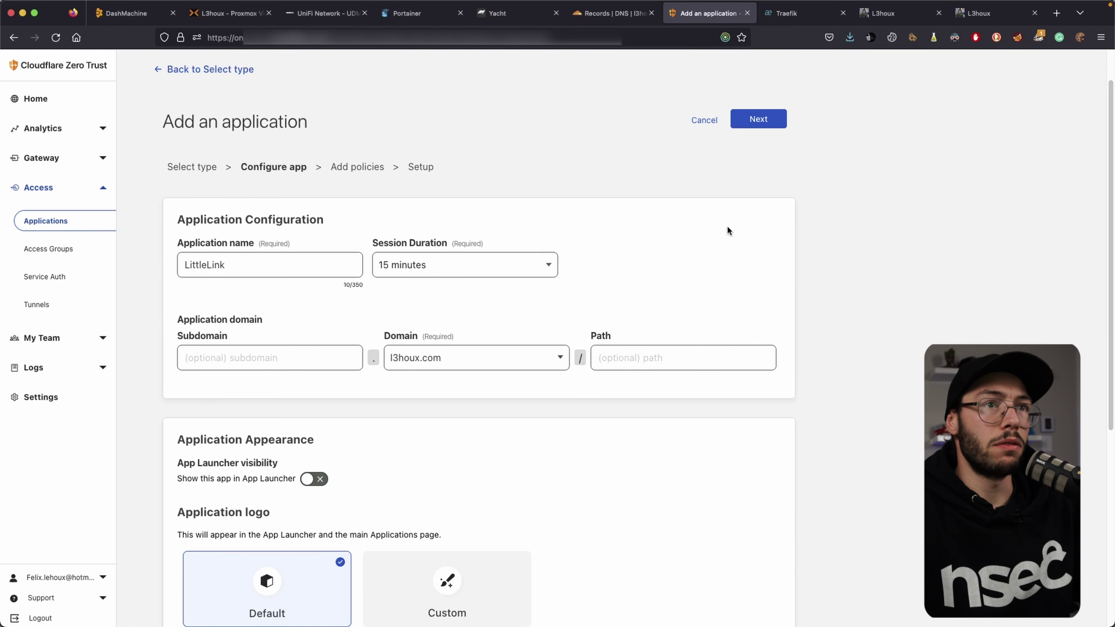
Add a policy named 'Email' with an Emails include rule and create the LittleLink application.
{"action": "left_click", "coordinate": [755, 124]}
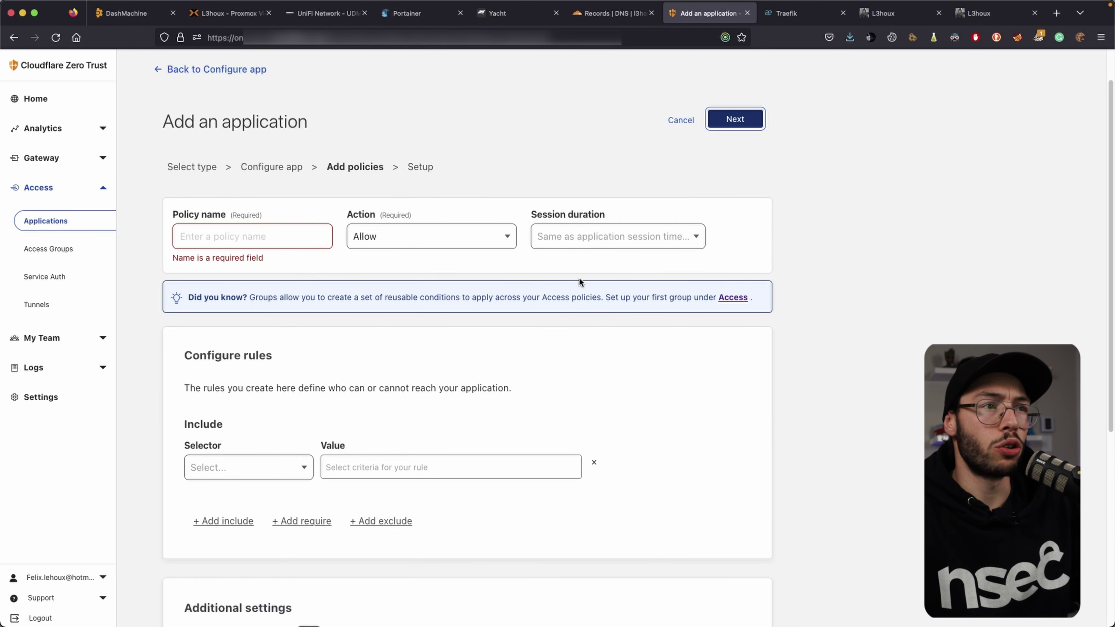
{"action": "left_click", "coordinate": [246, 246]}
{"action": "type", "text": "Emial"}
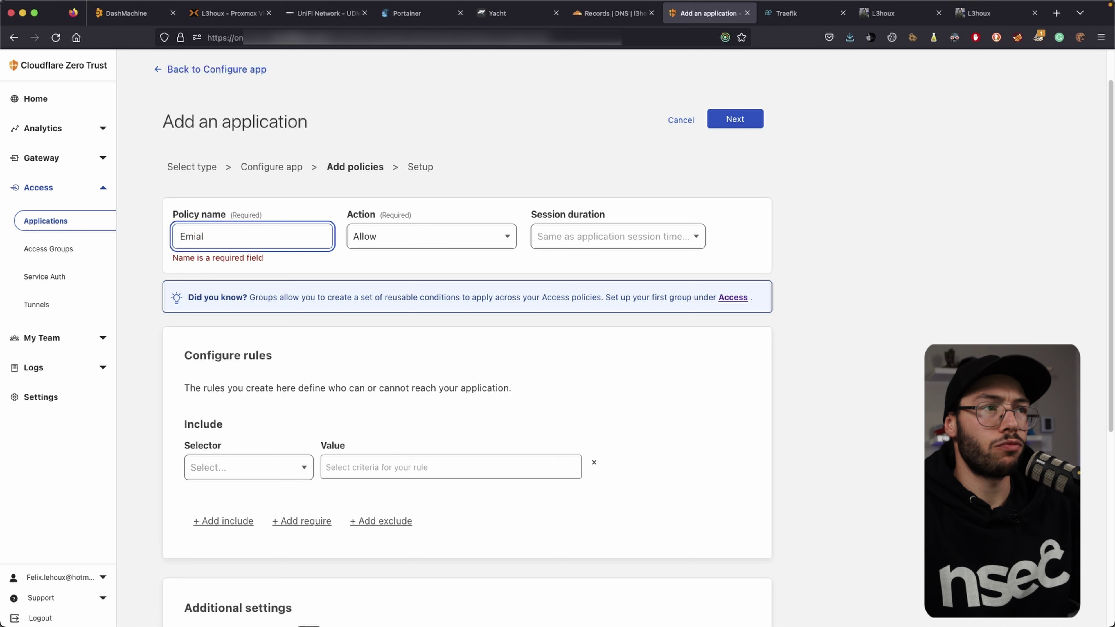
{"action": "key", "text": "BackSpace"}
{"action": "key", "text": "BackSpace"}
{"action": "key", "text": "BackSpace"}
{"action": "type", "text": "ail"}
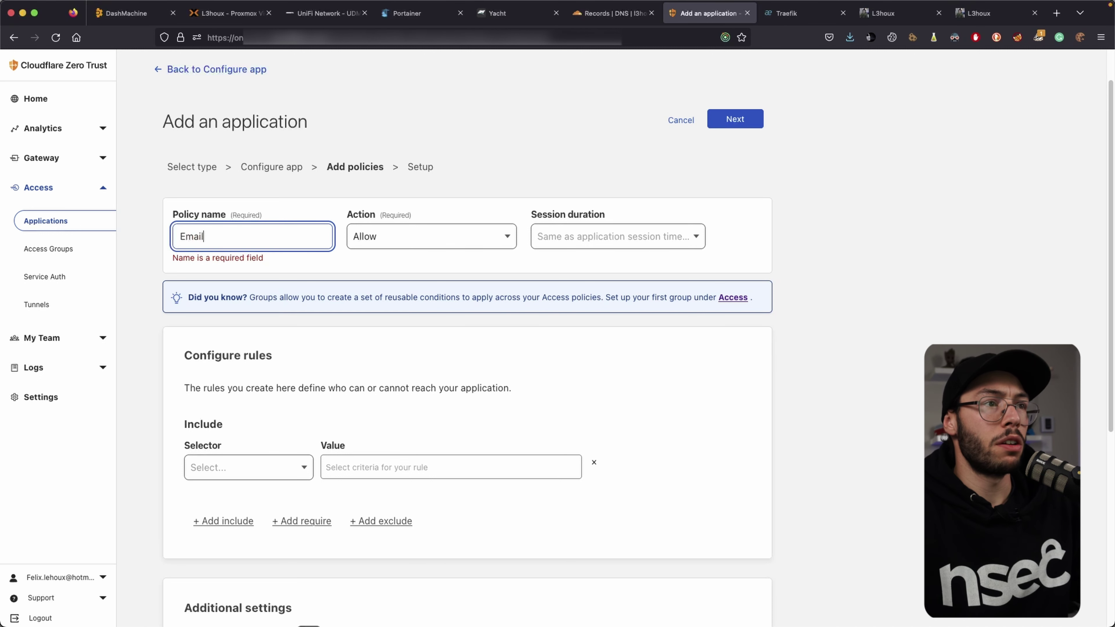
{"action": "key", "text": "Tab"}
{"action": "left_click", "coordinate": [210, 466]}
{"action": "left_click", "coordinate": [204, 495]}
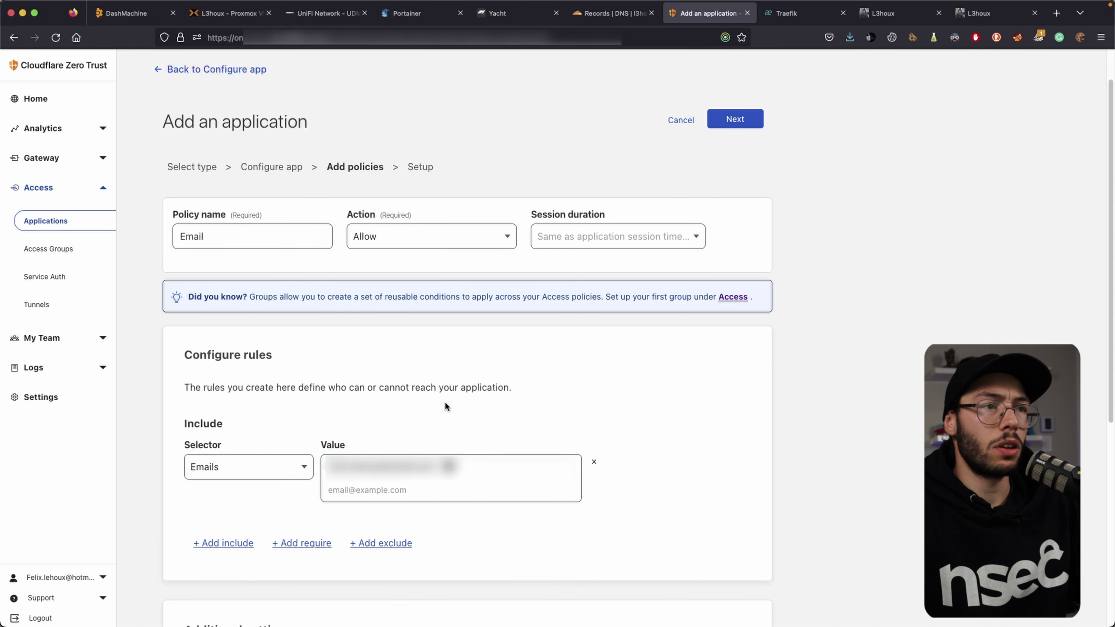
{"action": "left_click", "coordinate": [728, 121]}
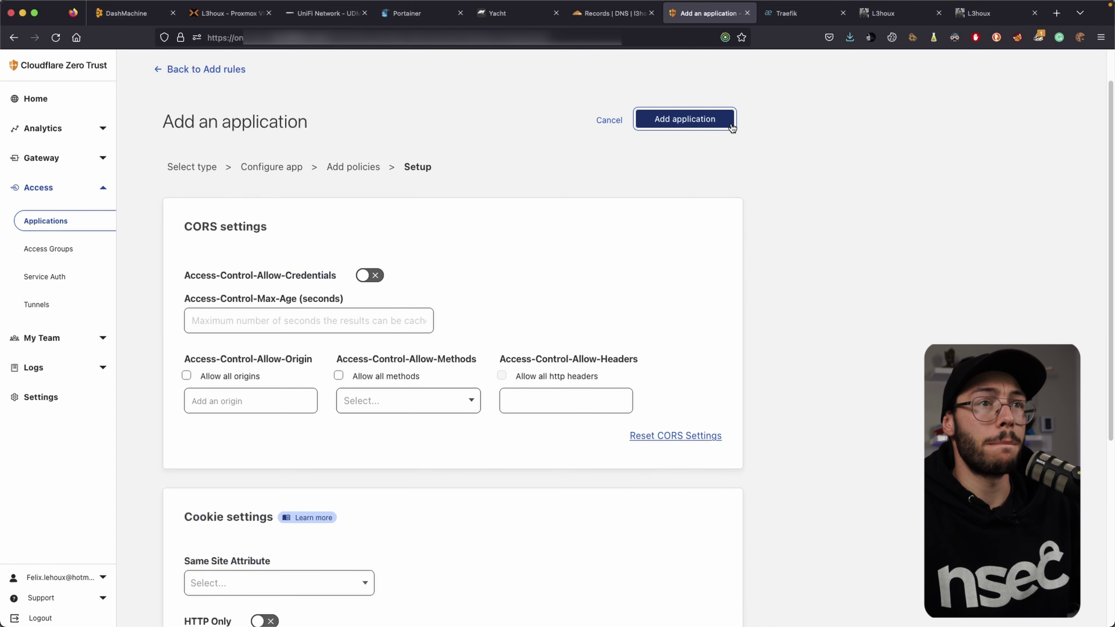
{"action": "left_click", "coordinate": [699, 123]}
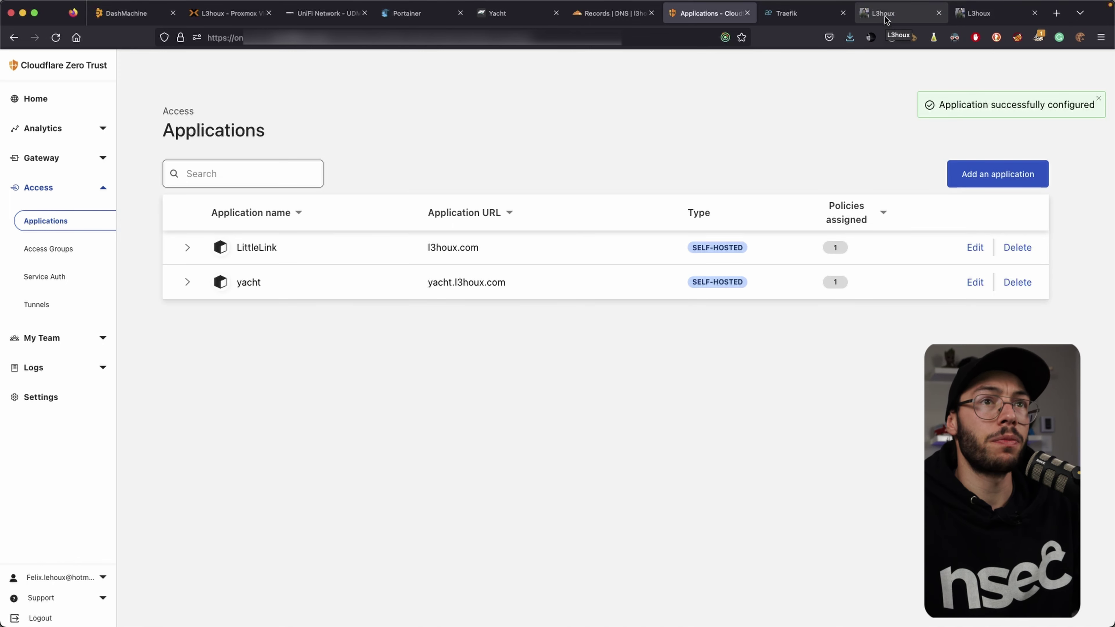
Load l3houx.com in a private window and see the Cloudflare Access email-code sign-in.
{"action": "key", "text": "super+grave"}
{"action": "left_click", "coordinate": [202, 12]}
{"action": "key", "text": "super+v"}
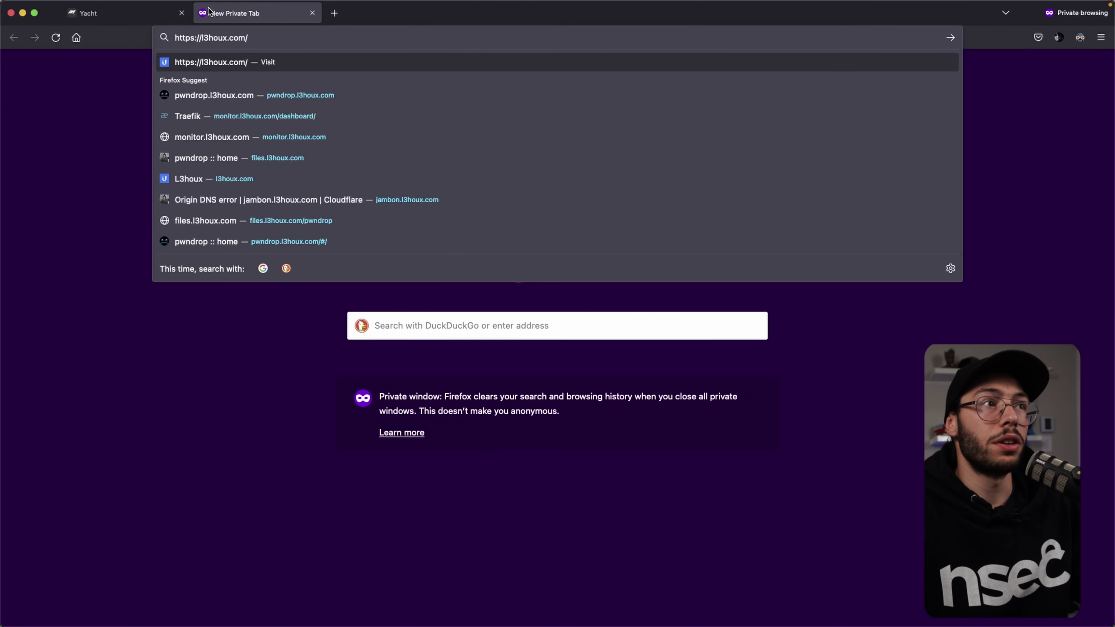
{"action": "key", "text": "Return"}
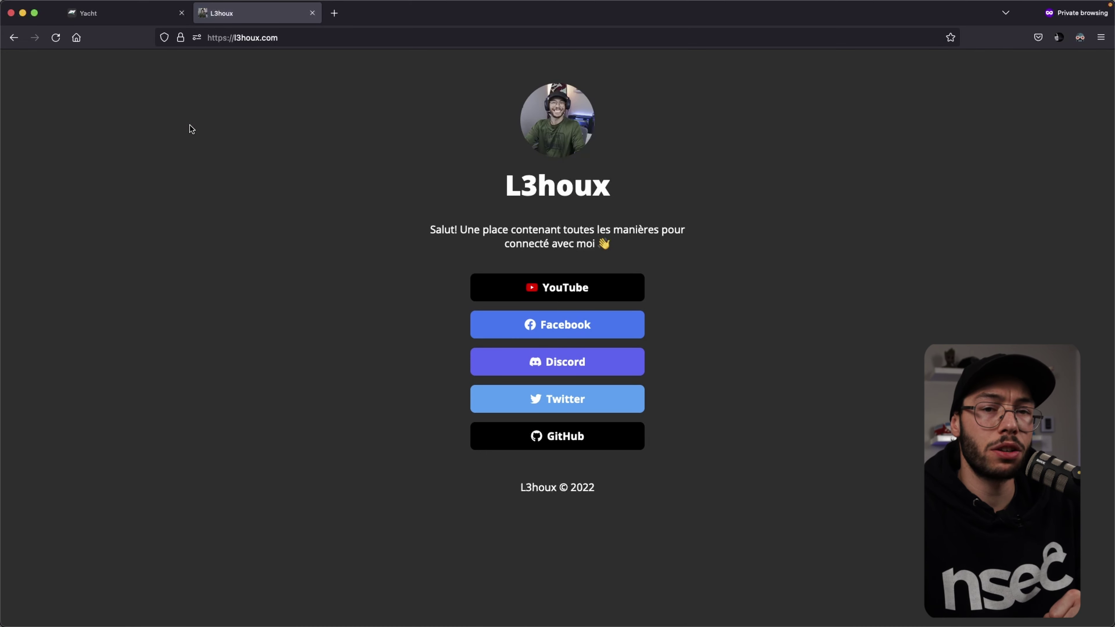
{"action": "left_click", "coordinate": [10, 13]}
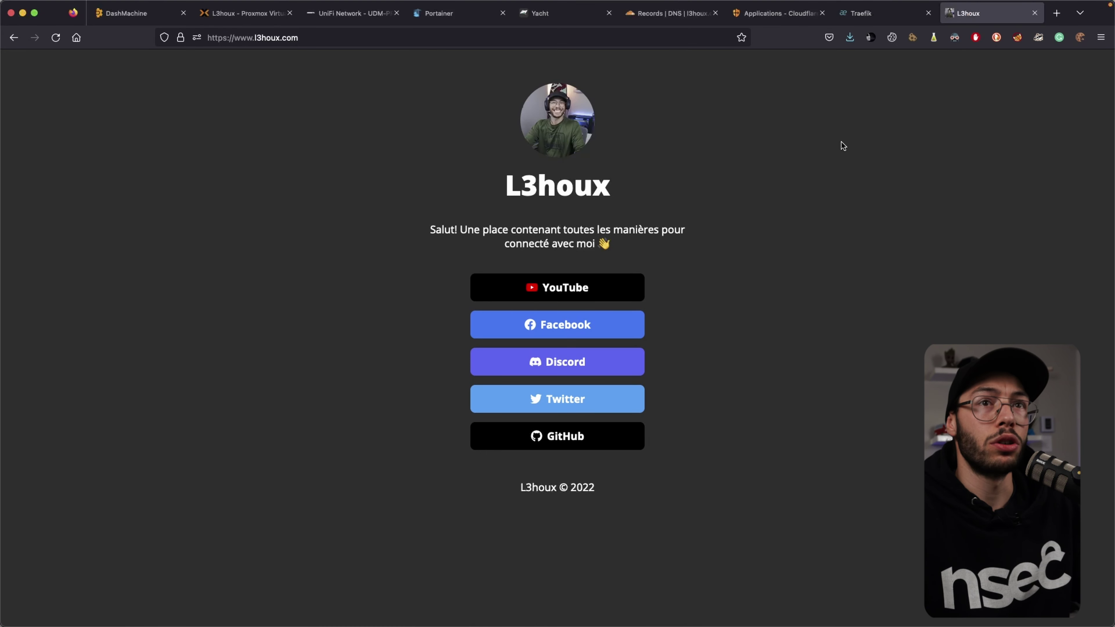
{"action": "key", "text": "super+shift+p"}
{"action": "type", "text": "https://l3houx.com"}
{"action": "key", "text": "Return"}
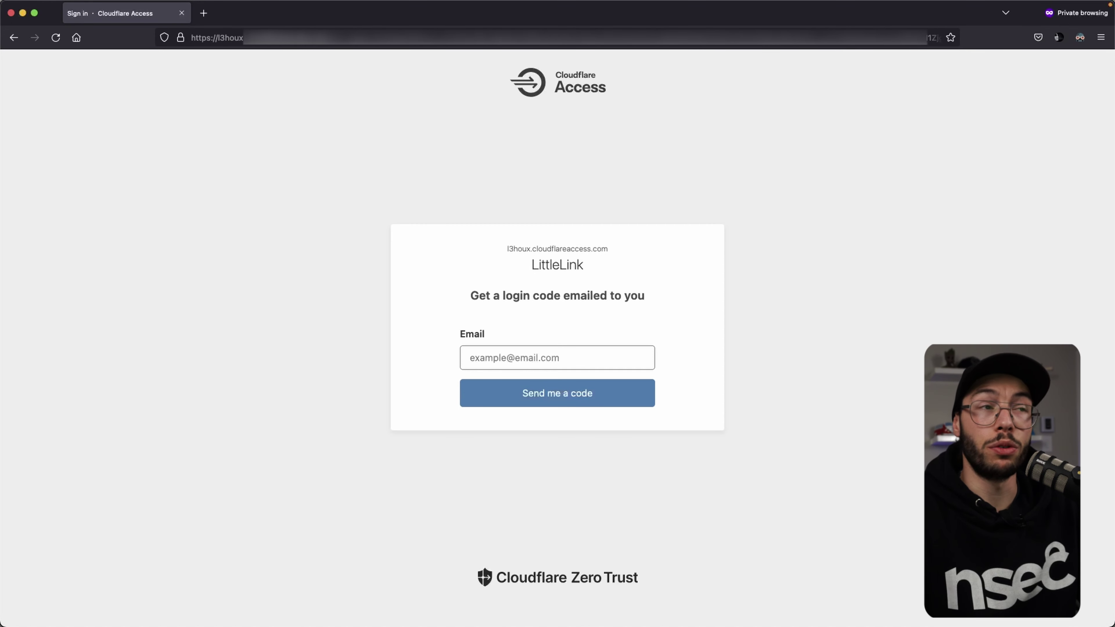
{"action": "key", "text": "ctrl+Up"}
{"action": "left_click", "coordinate": [463, 156]}
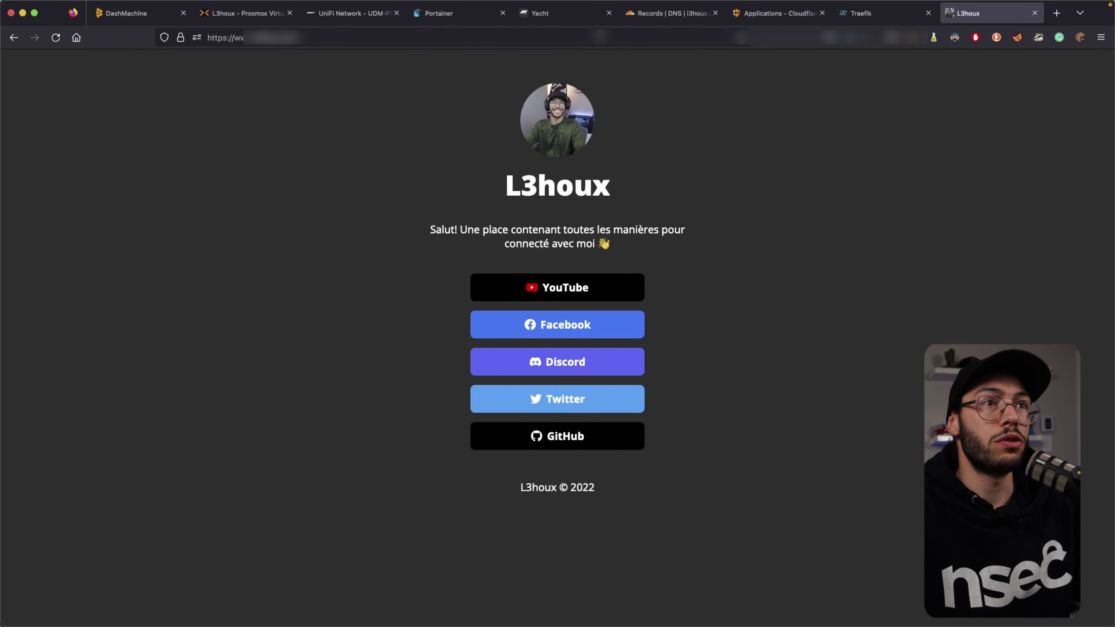
{"action": "left_click", "coordinate": [794, 18]}
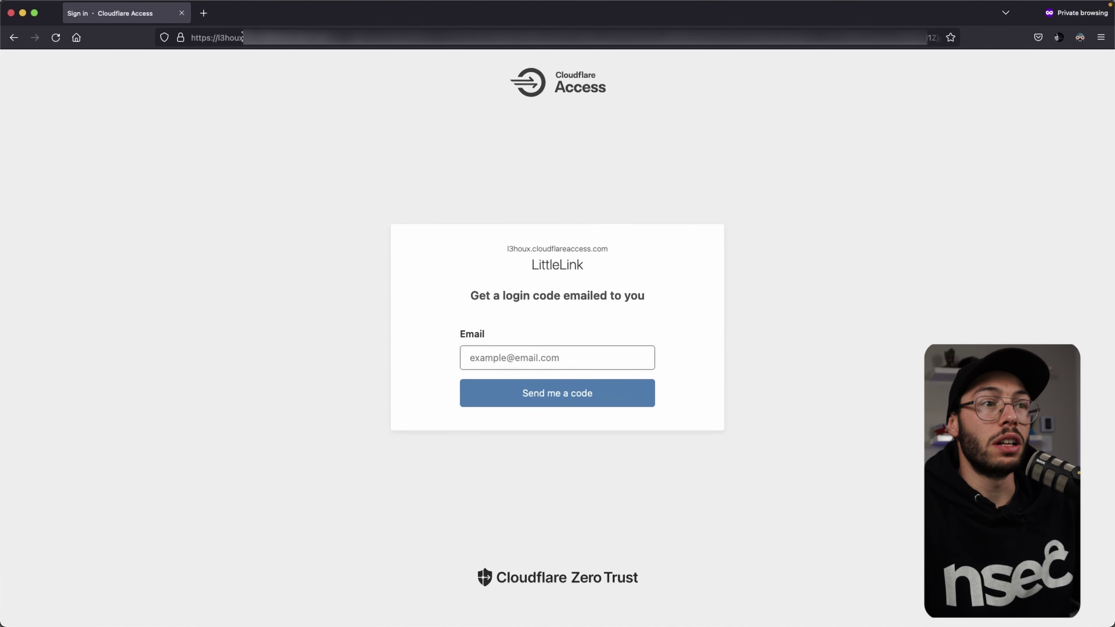
{"action": "left_click", "coordinate": [538, 259]}
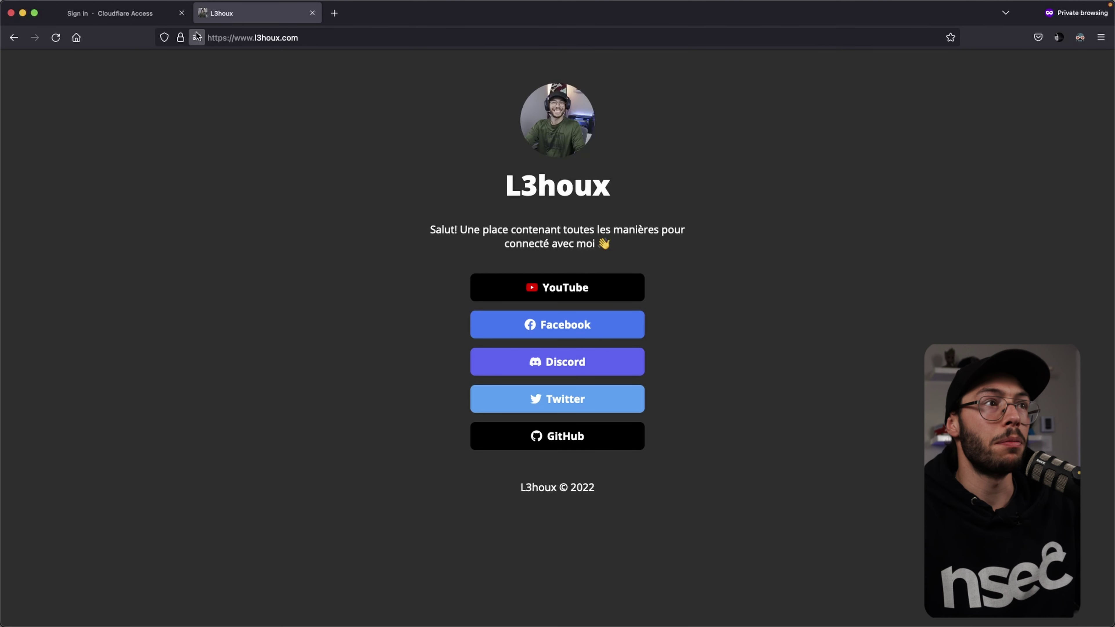
{"action": "left_click", "coordinate": [244, 37]}
{"action": "key", "text": "Return"}
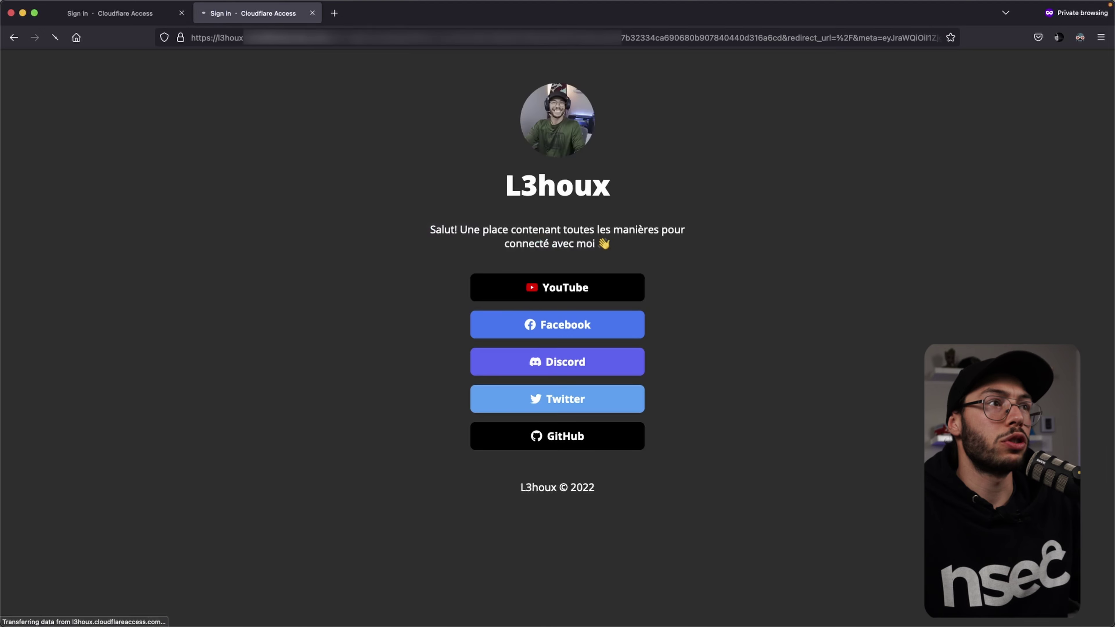
{"action": "key", "text": "super+Left"}
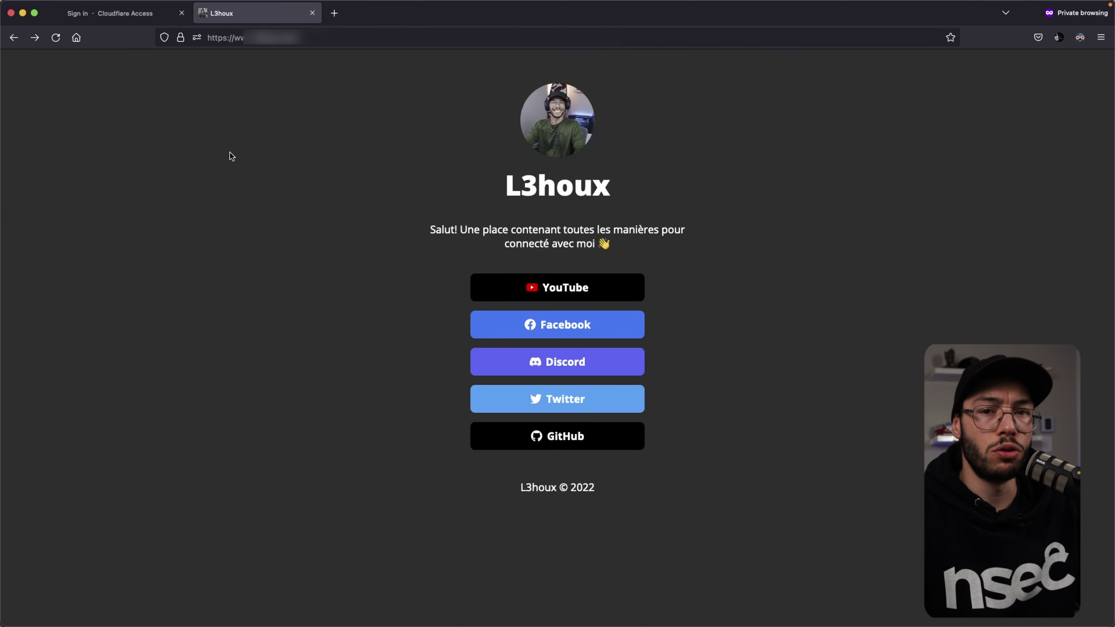